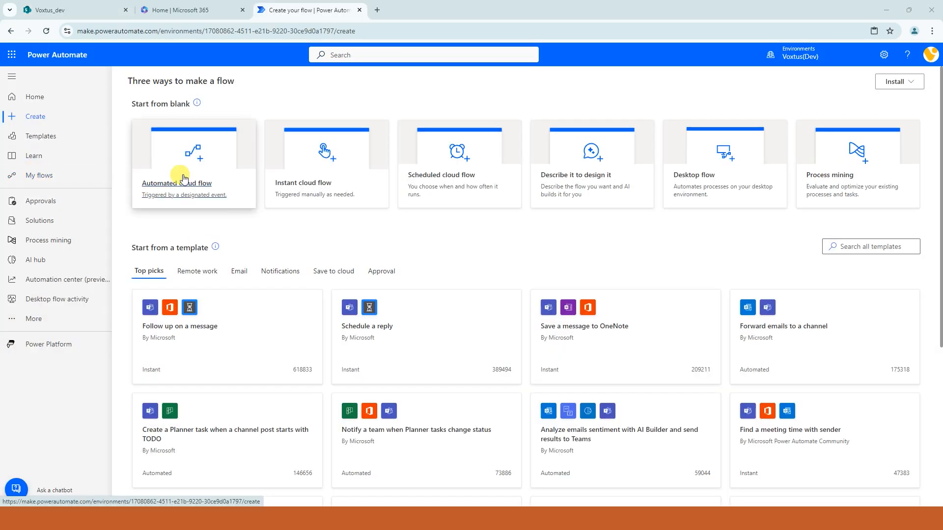
# Create a blank automated cloud flow, skipping the setup dialog, and add the SharePoint trigger "When an item is created"
pyautogui.click(185, 182)
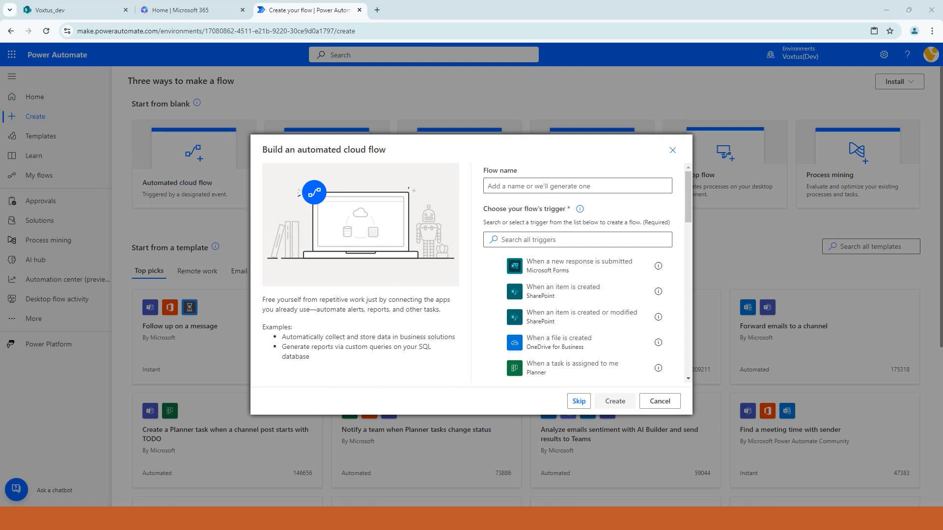
pyautogui.click(577, 401)
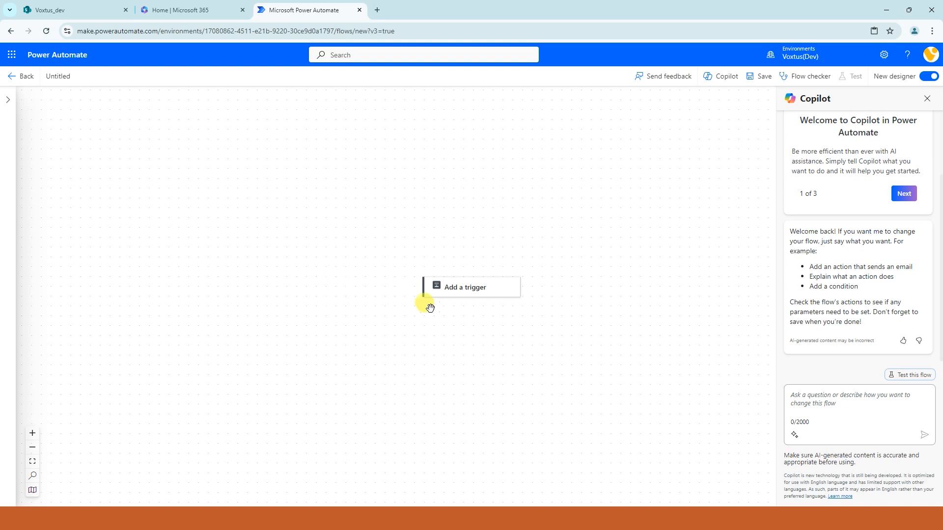
pyautogui.click(457, 289)
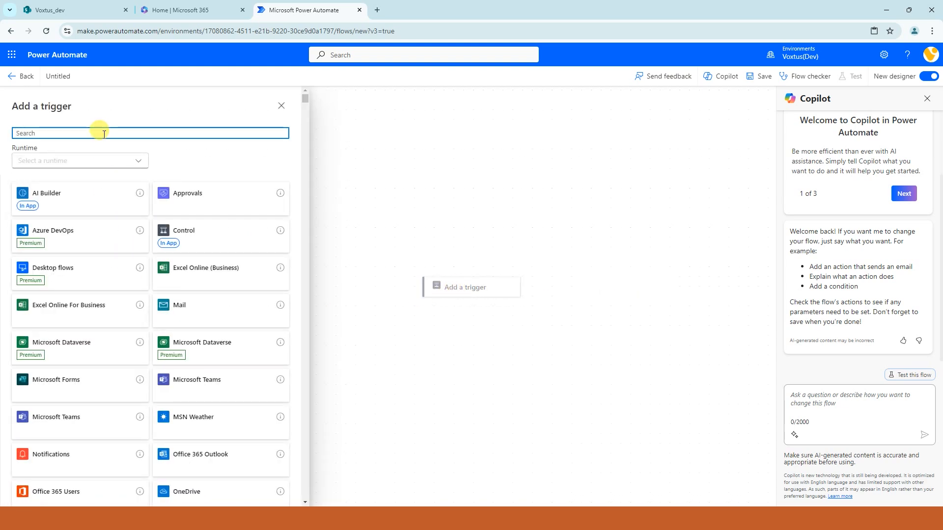
pyautogui.write('Sha')
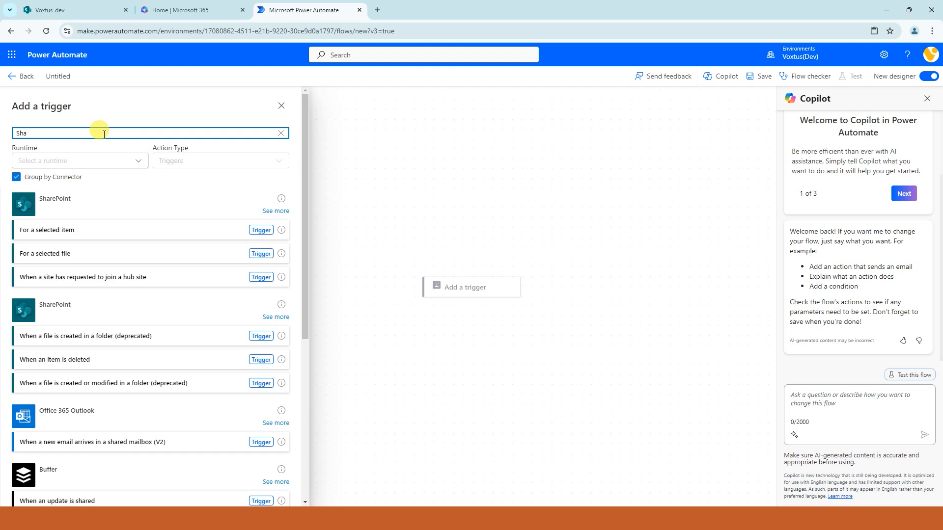
pyautogui.click(275, 212)
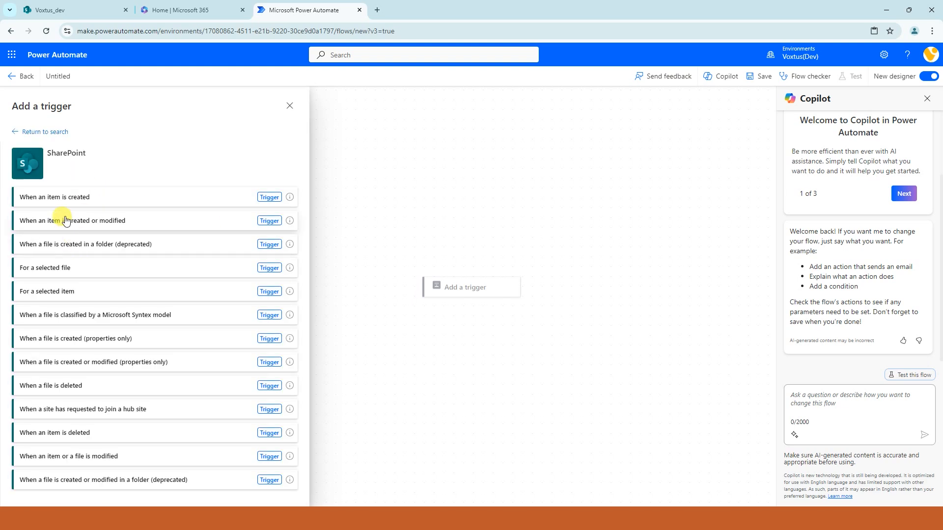
pyautogui.click(61, 195)
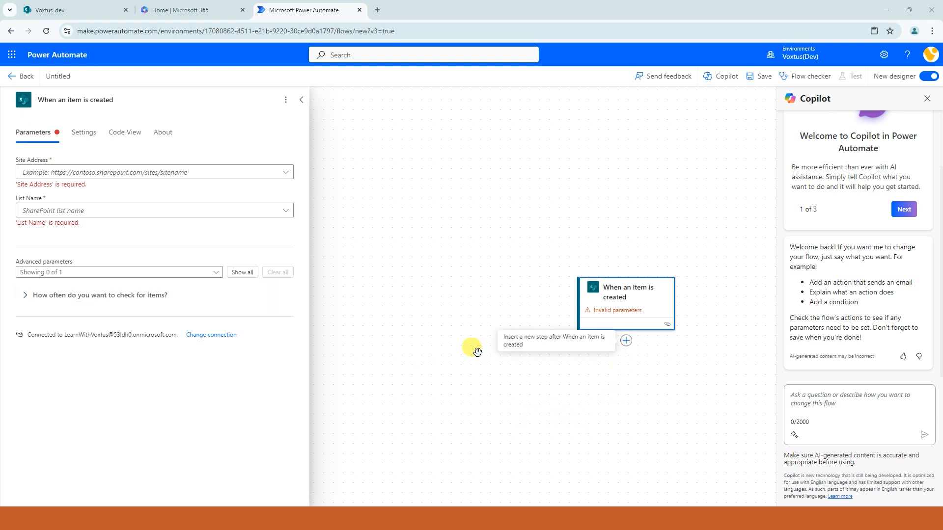
# Set the trigger's site address to Voxtus_dev and its list name to Project Tasks
pyautogui.click(204, 173)
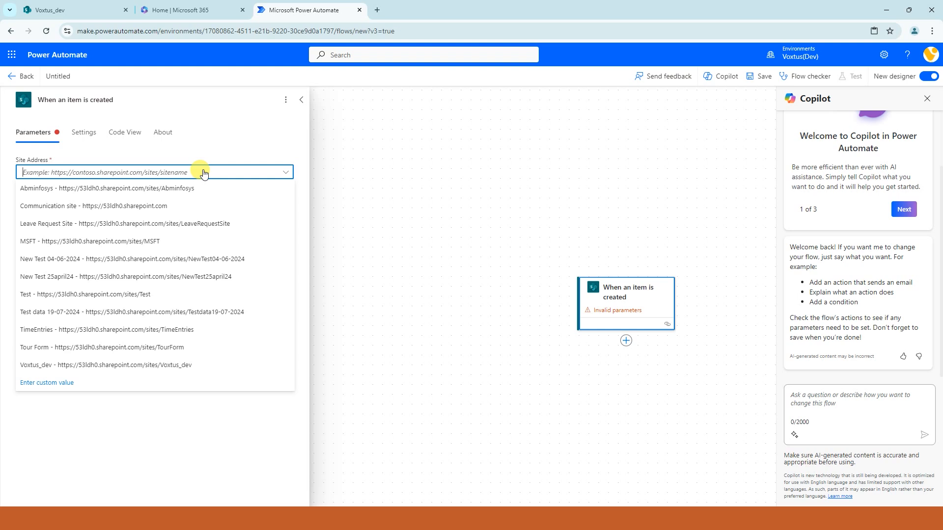
pyautogui.click(87, 369)
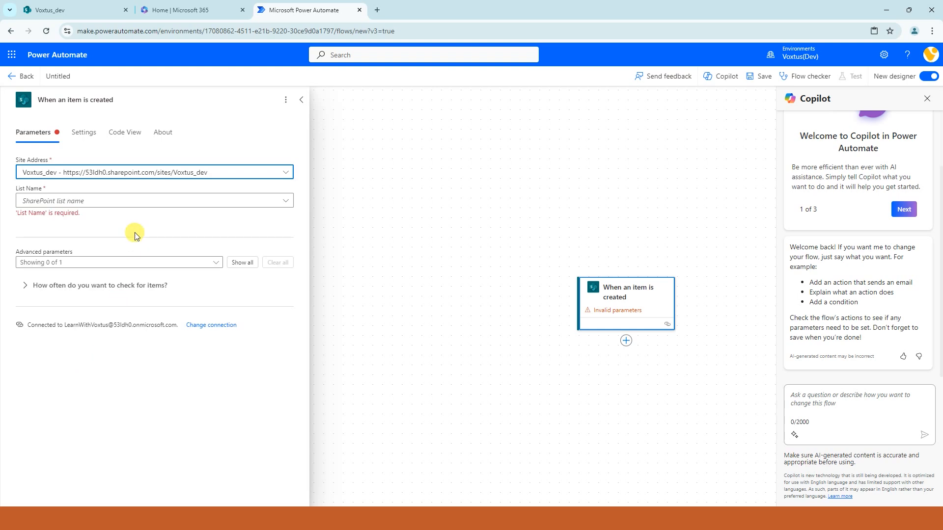
pyautogui.click(140, 203)
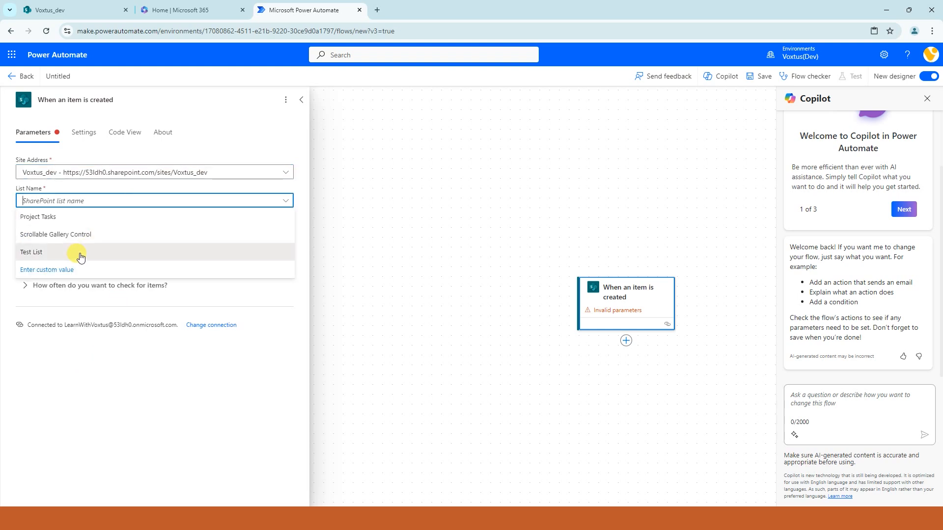
pyautogui.click(86, 217)
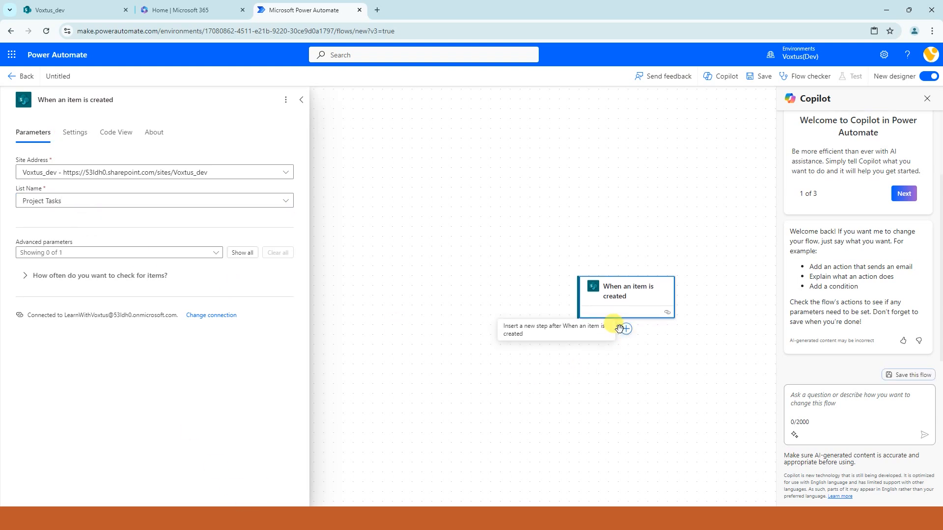
# Add the Office 365 Outlook action "Send an email (V2)" after the "When an item is created" trigger
pyautogui.scroll(3, 624, 333)
pyautogui.click(628, 330)
pyautogui.click(679, 334)
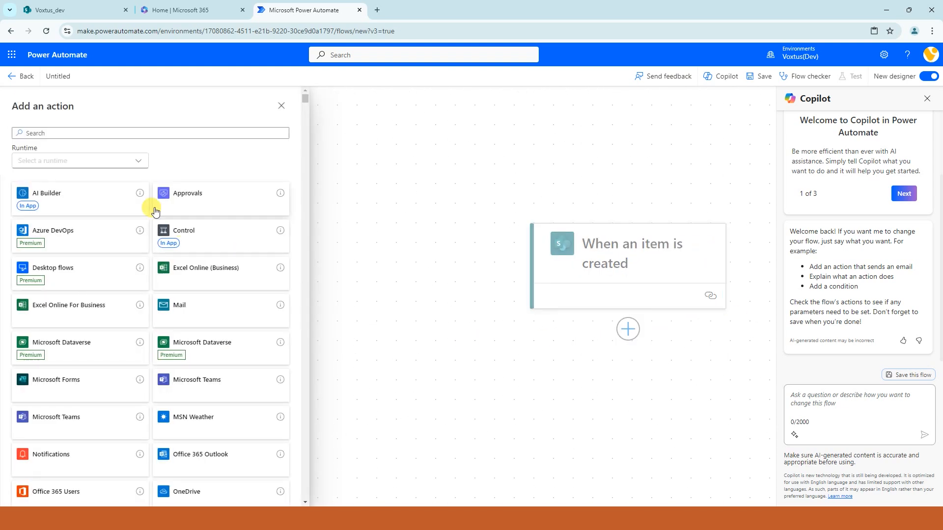
pyautogui.click(118, 134)
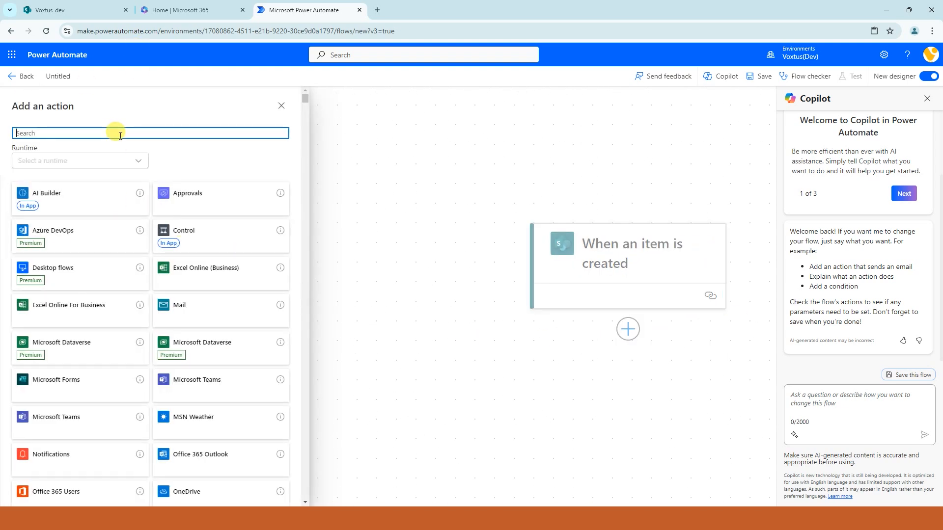
pyautogui.write('SE')
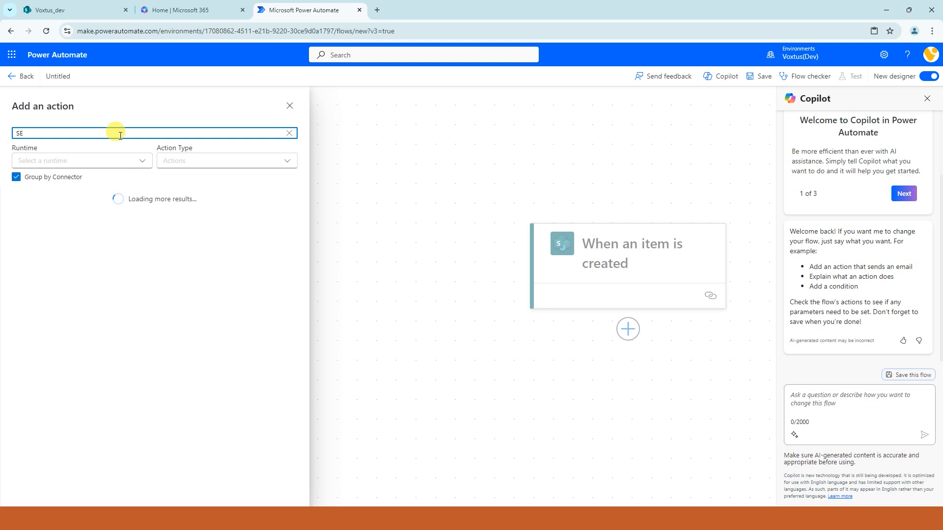
pyautogui.write('nd Andemail')
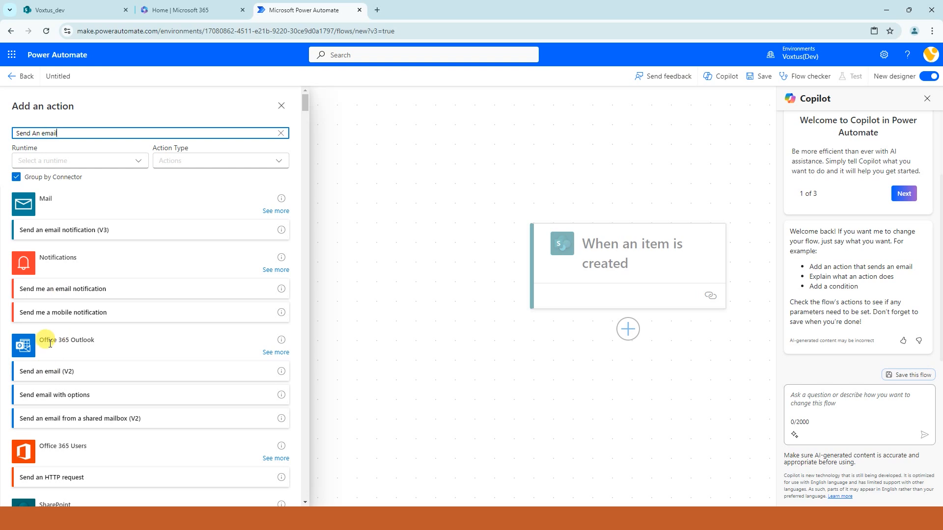
pyautogui.click(53, 374)
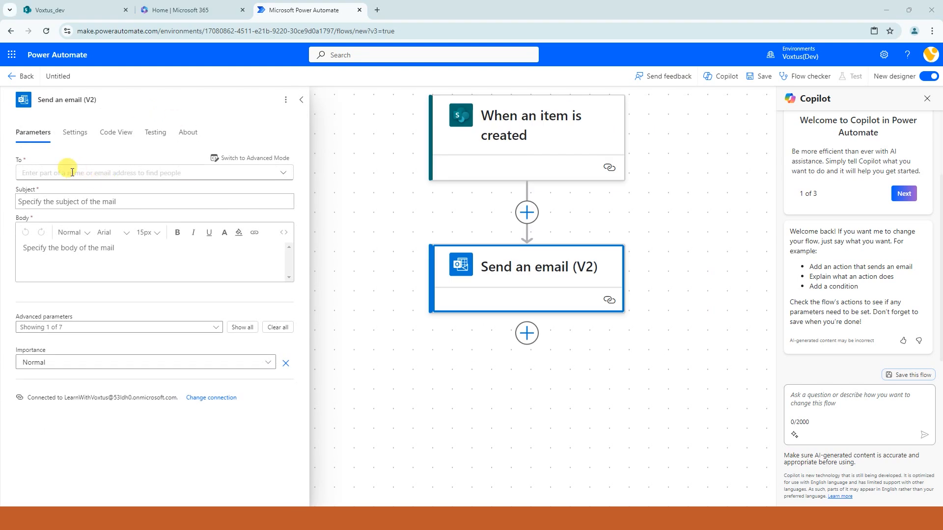
# Switch the email's To field to advanced mode and fill it with the trigger's "Assigned To Email" dynamic value
pyautogui.click(72, 172)
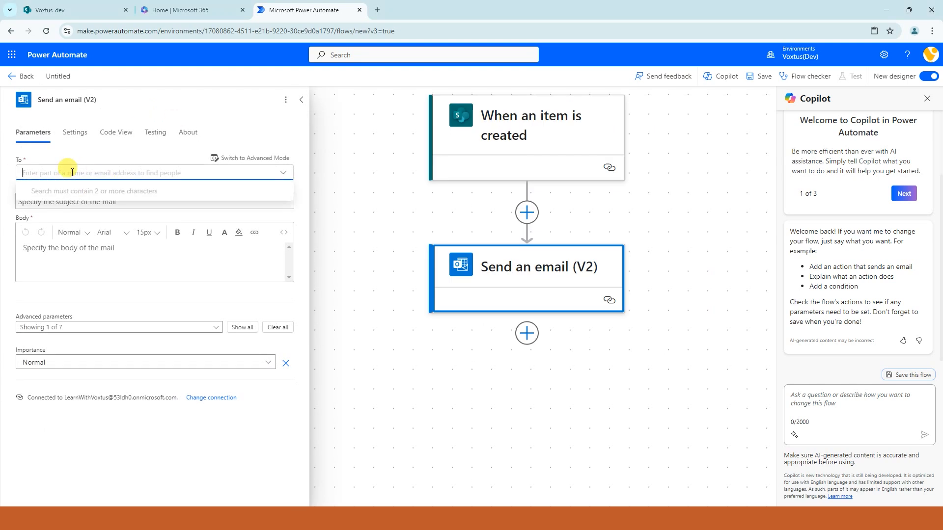
pyautogui.click(247, 163)
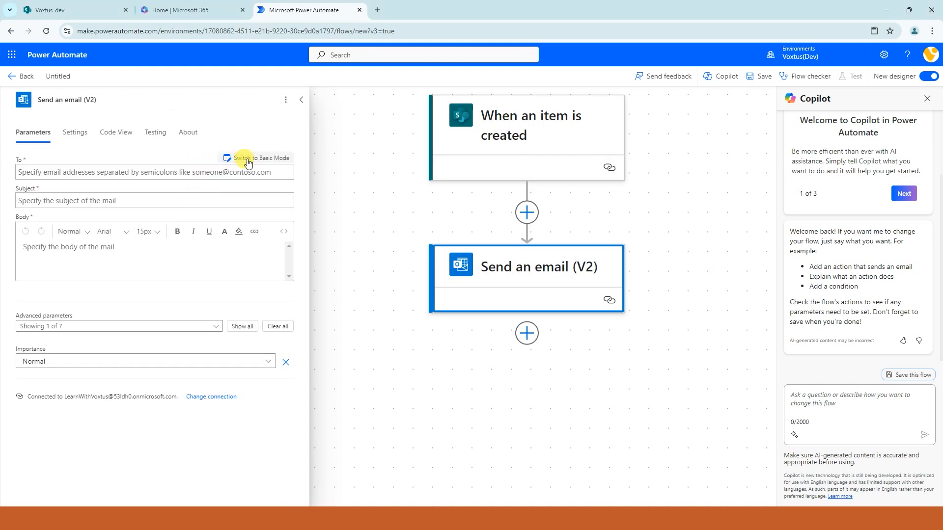
pyautogui.click(151, 174)
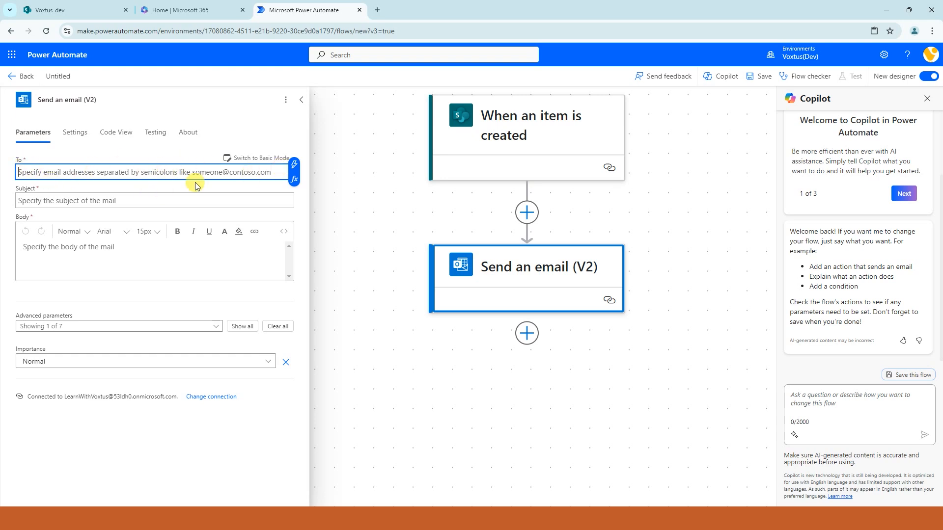
pyautogui.click(294, 168)
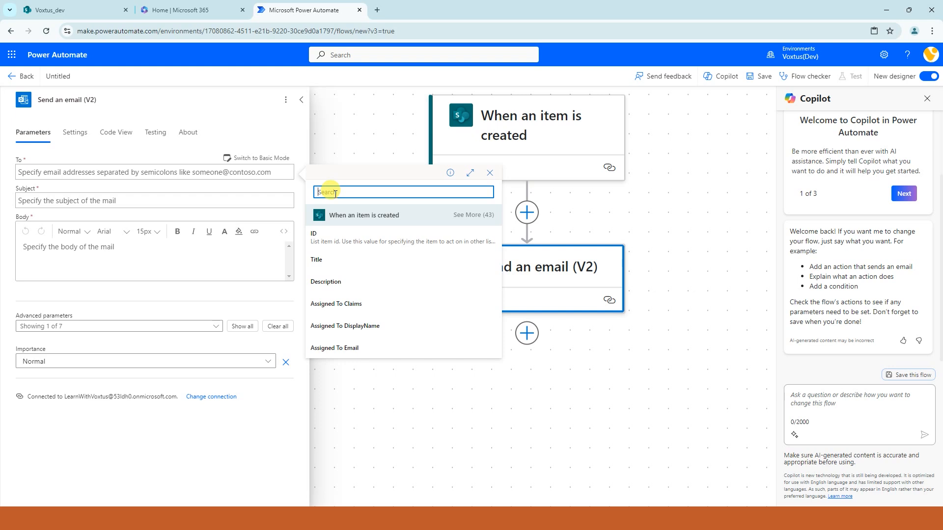
pyautogui.click(79, 10)
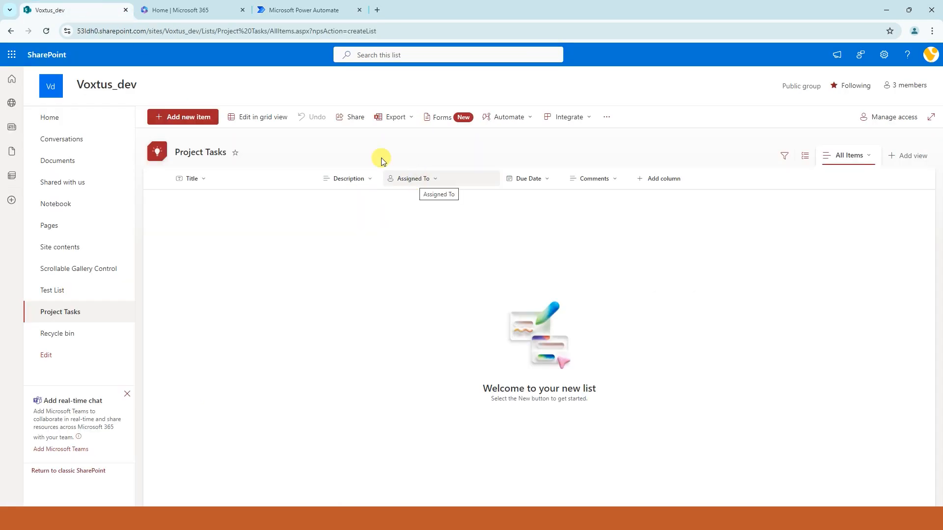
pyautogui.click(304, 10)
pyautogui.write('assing to')
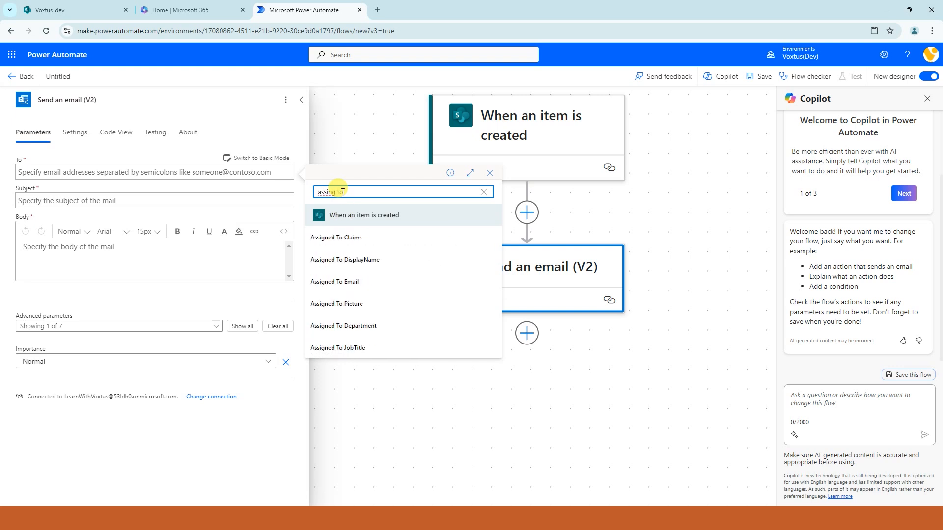
pyautogui.click(330, 281)
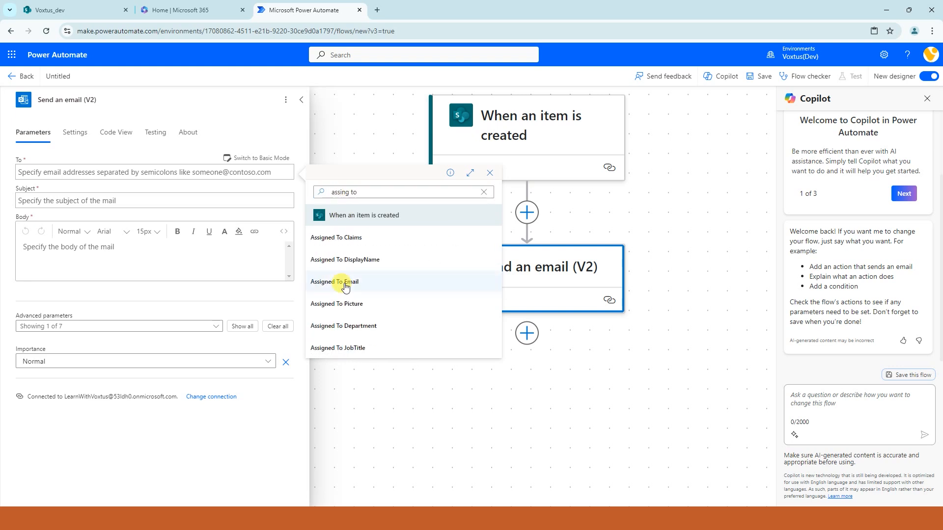
# Set the email subject to "A new task is assgined to you."
pyautogui.click(44, 202)
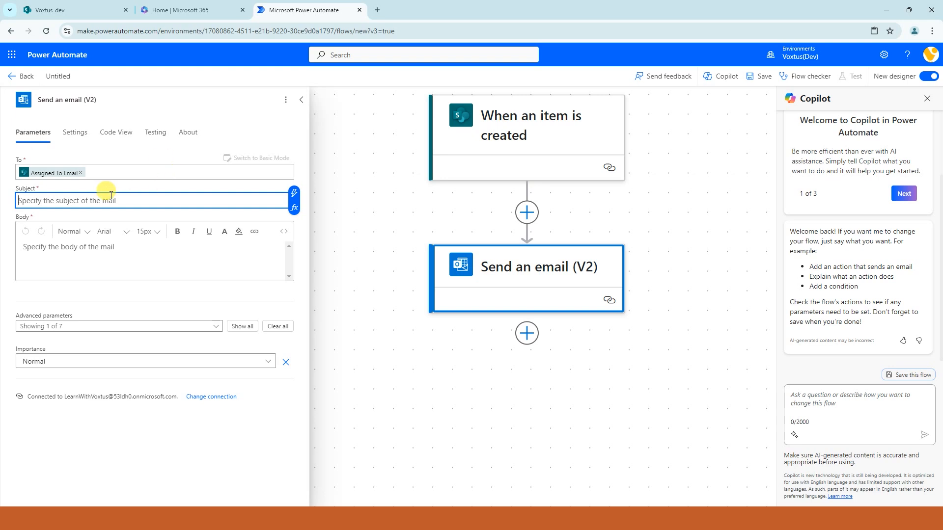
pyautogui.write('A new is assgined to you')
pyautogui.click(41, 202)
pyautogui.write('task')
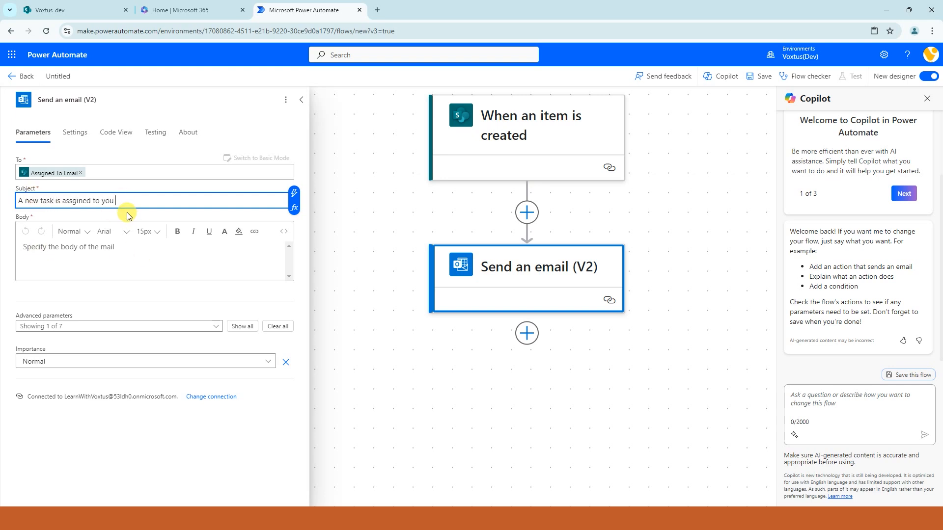
# Begin the email body with the line "Following it the task details."
pyautogui.click(80, 260)
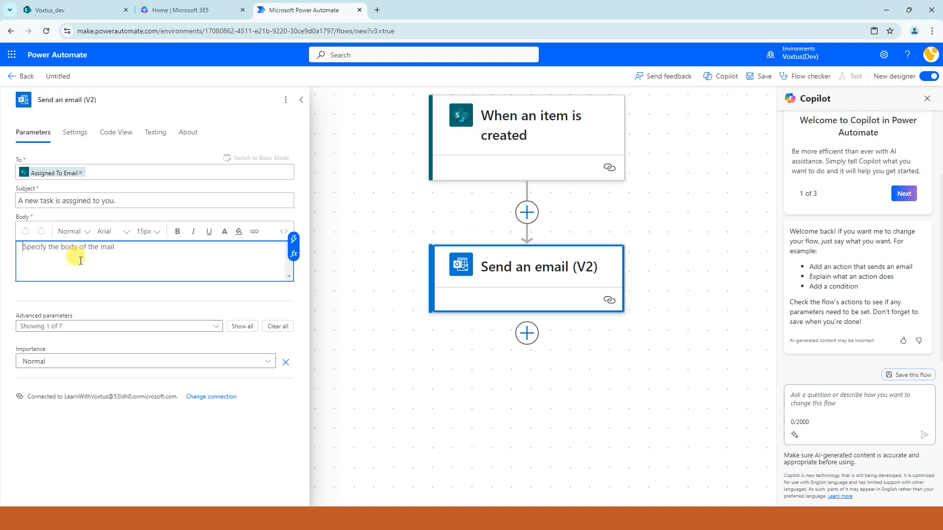
pyautogui.press('Return')
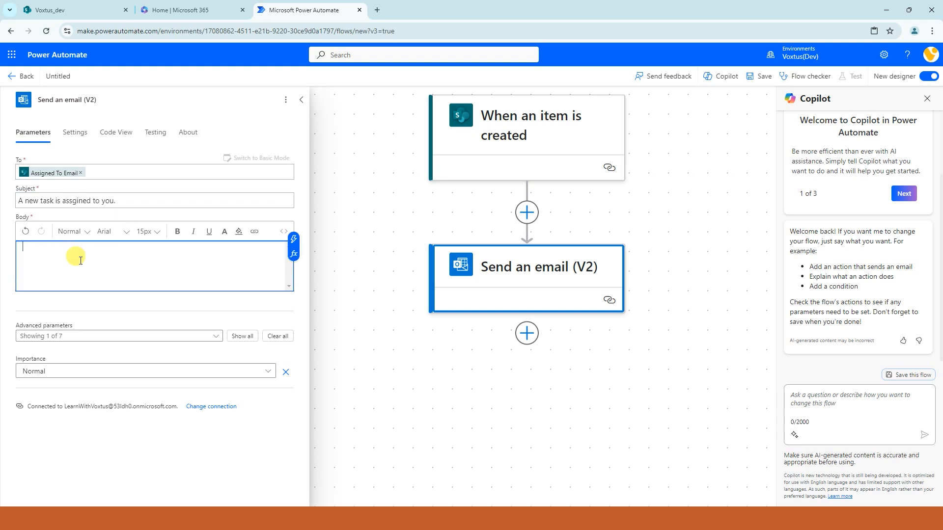
pyautogui.write('Foll')
pyautogui.write('owing')
pyautogui.write(' it the tas')
pyautogui.press('BackSpace')
pyautogui.write('the task details.')
pyautogui.press('Return')
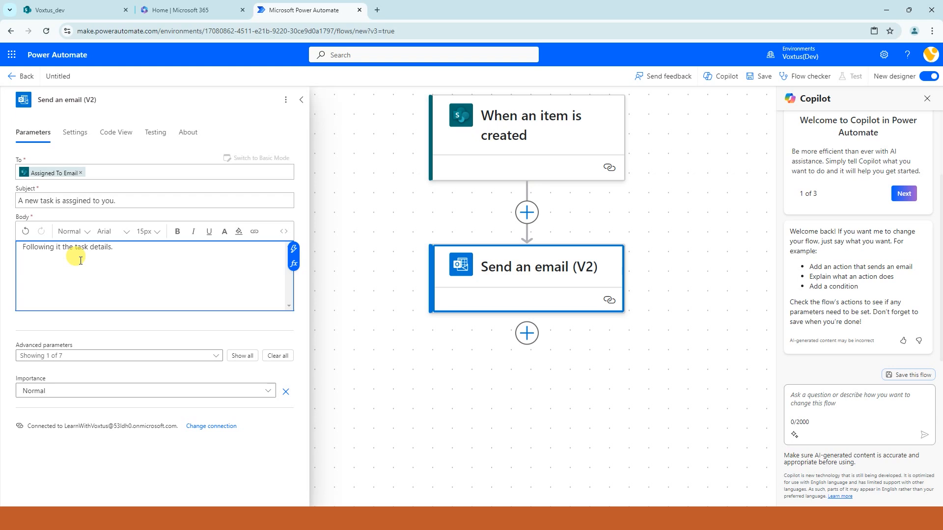
# Add a "Title -" line to the email body, separated by a blank line, followed by the trigger's Title dynamic value
pyautogui.press('Return')
pyautogui.write('Tile')
pyautogui.write('tl')
pyautogui.press('BackSpace')
pyautogui.write('le')
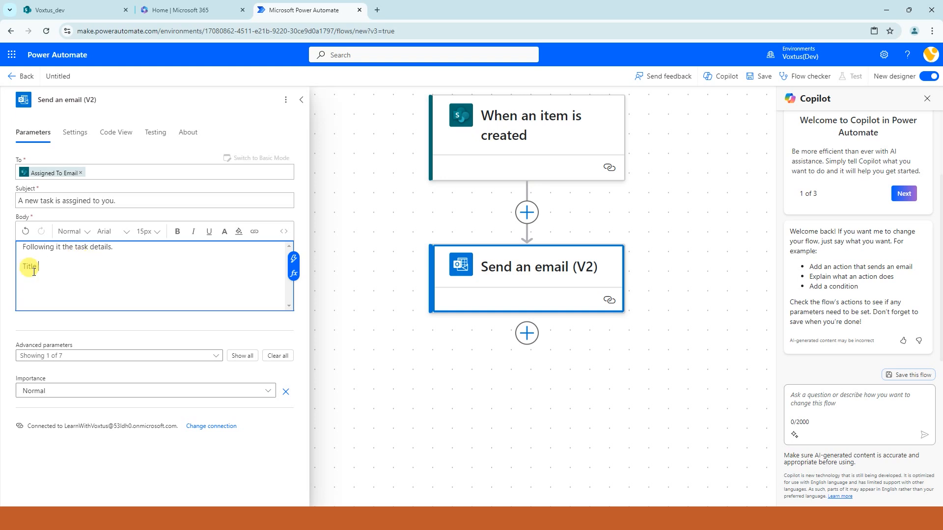
pyautogui.write(' -')
pyautogui.click(293, 259)
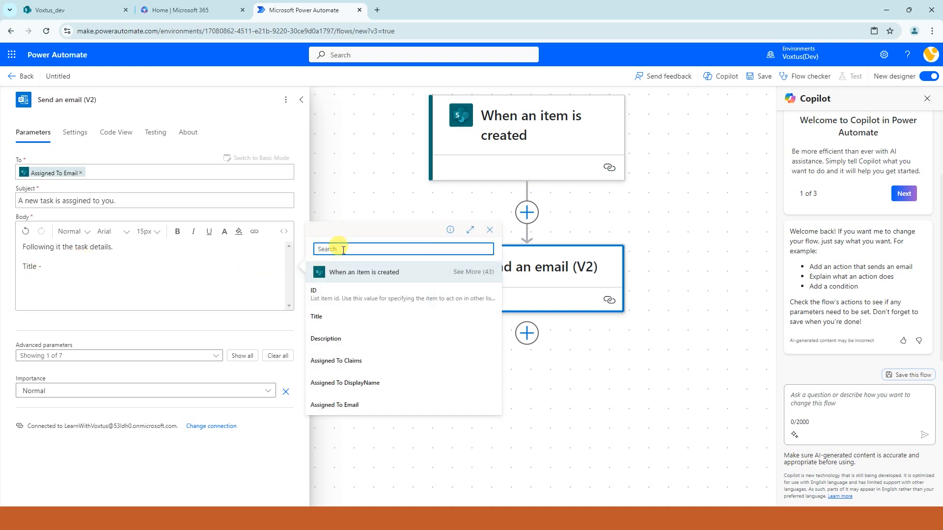
pyautogui.write('title')
pyautogui.click(316, 289)
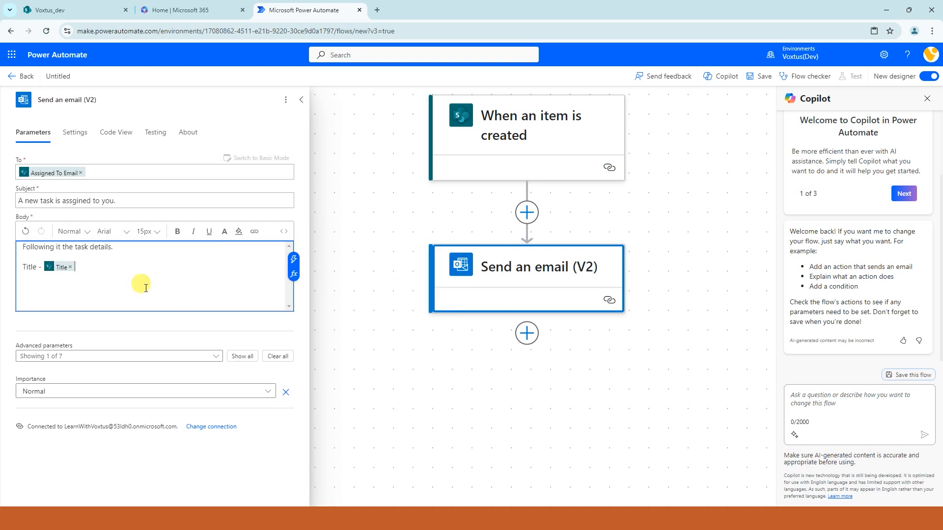
# Add a "Description -" line to the email body, followed by the trigger's Description dynamic value
pyautogui.press('Return')
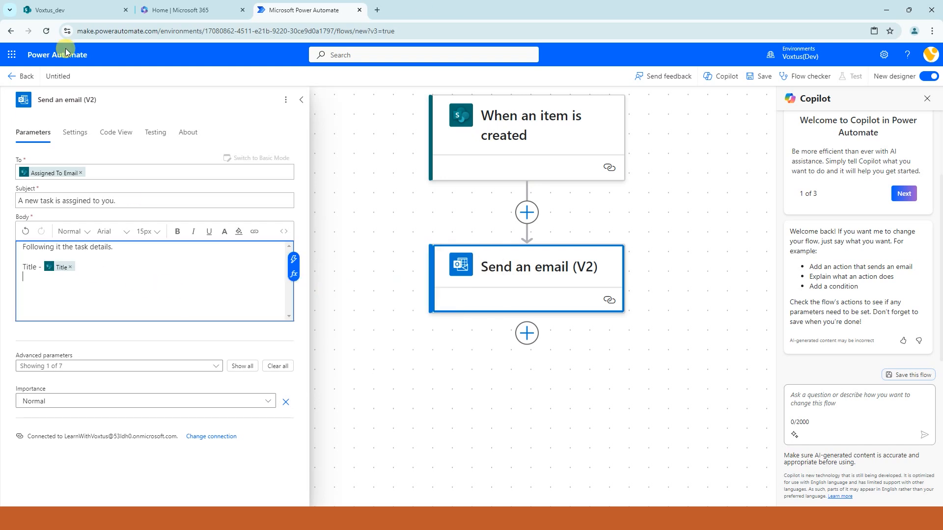
pyautogui.click(64, 9)
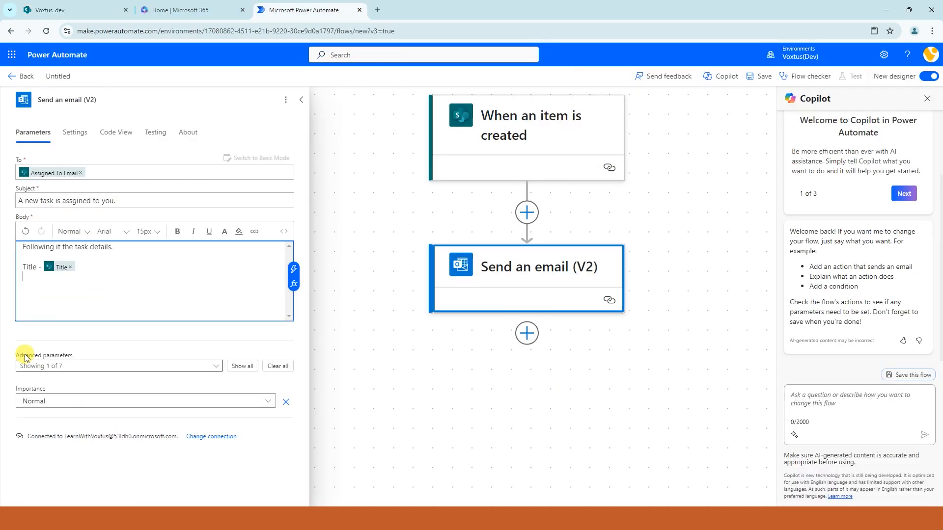
pyautogui.write('Desc')
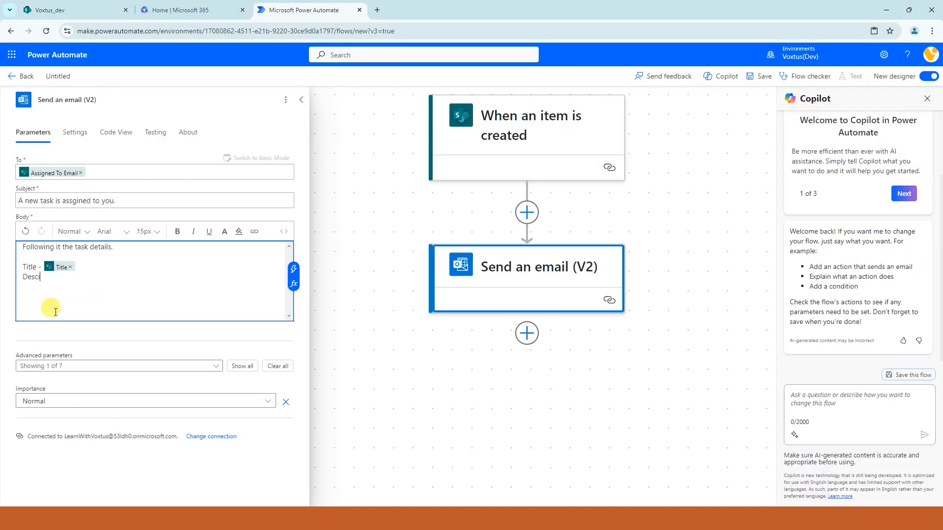
pyautogui.write('ription -')
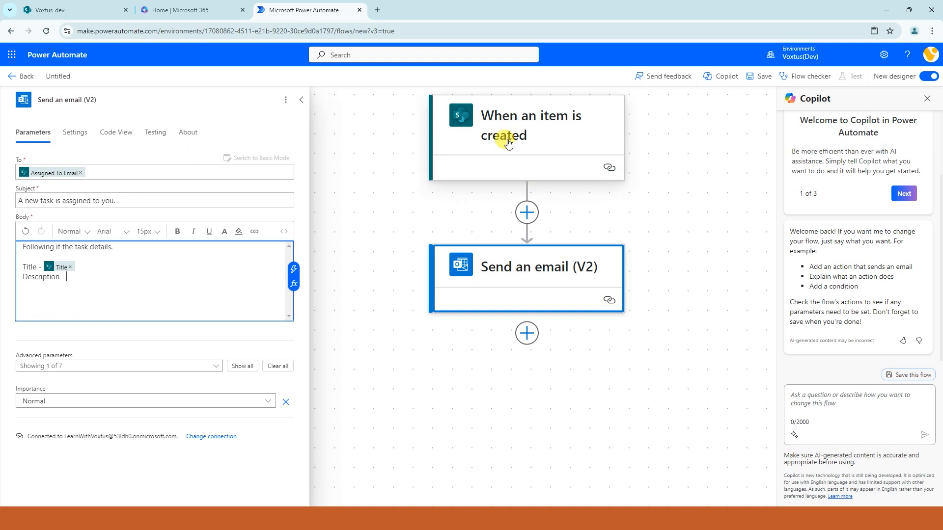
pyautogui.click(293, 269)
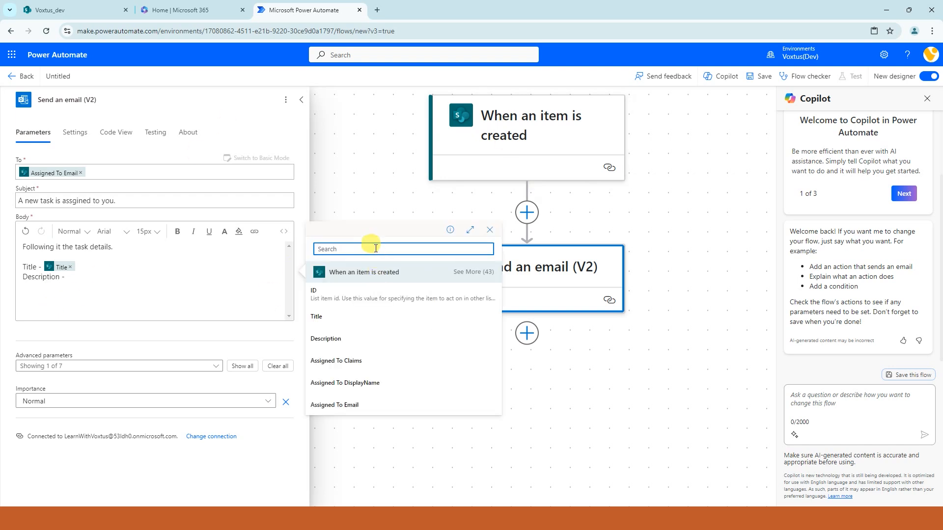
pyautogui.write('Descri')
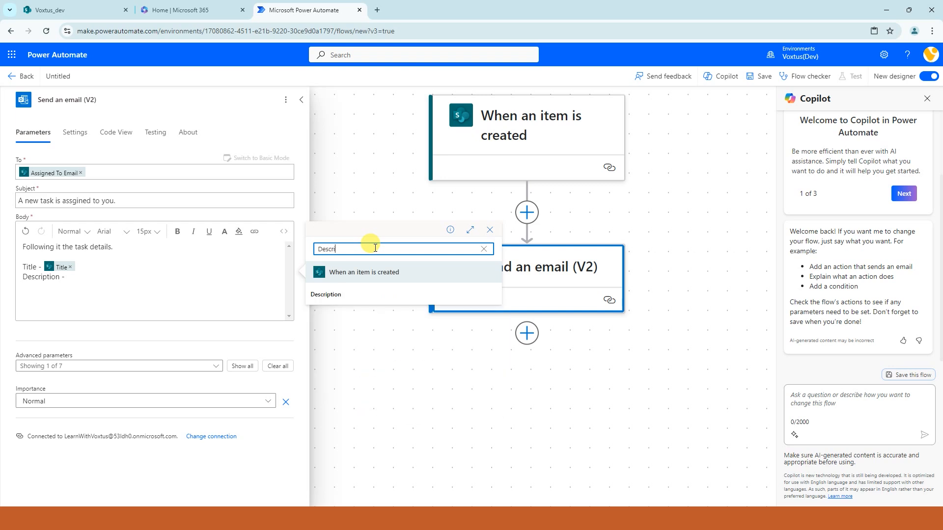
pyautogui.write('ption')
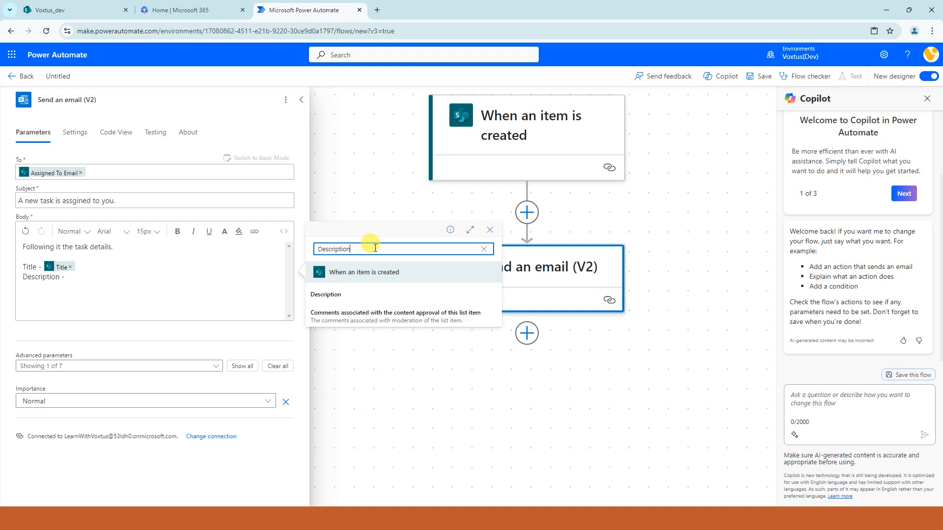
pyautogui.click(339, 297)
# Add a "Due Date -" line with the trigger's Due Date dynamic value, and close the body with "Thanks" after a blank line
pyautogui.press('Return')
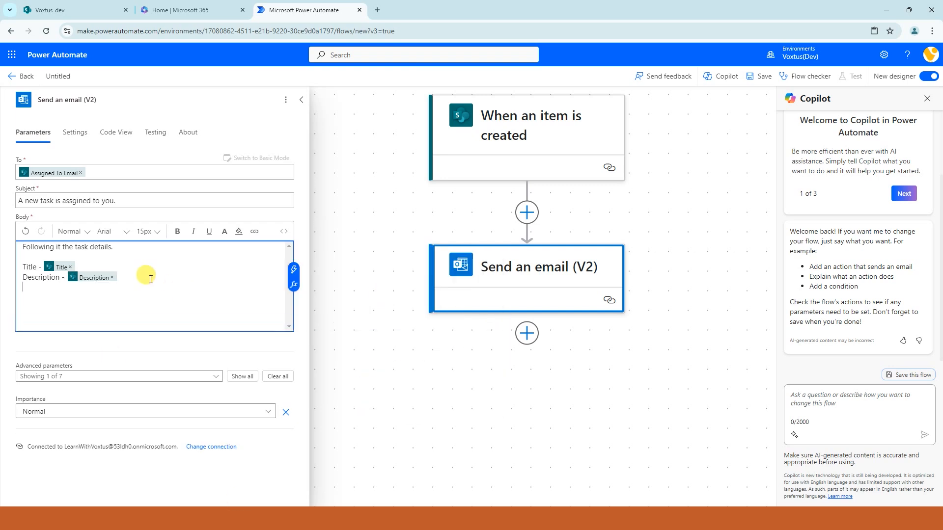
pyautogui.write('Due Date -')
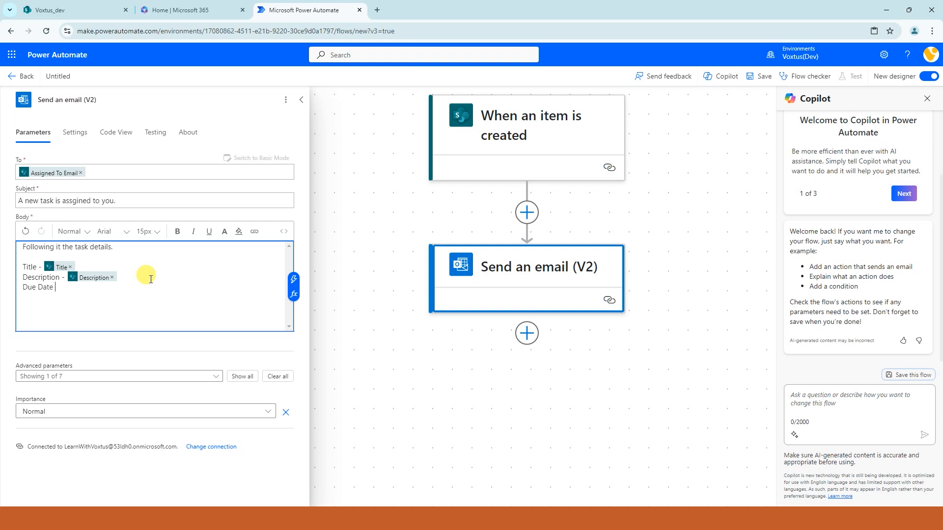
pyautogui.click(294, 279)
pyautogui.write('Due Date')
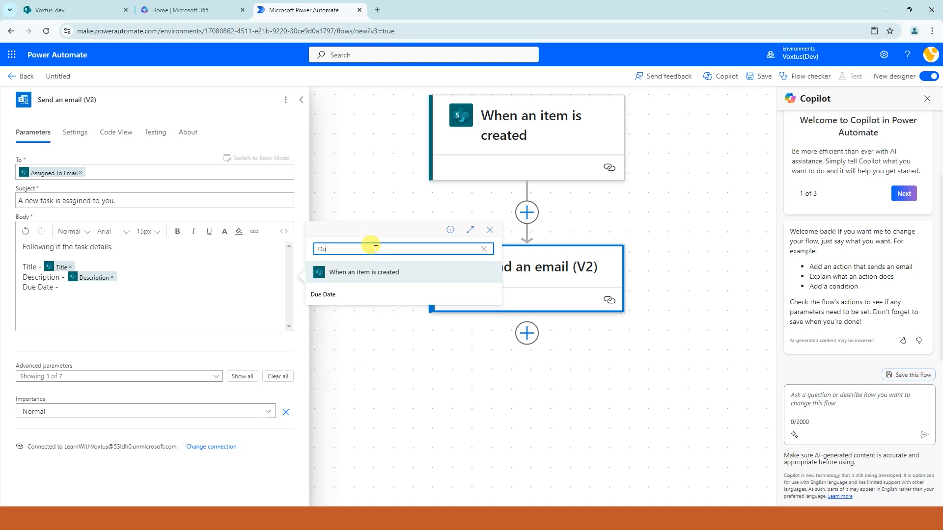
pyautogui.click(322, 294)
pyautogui.press('Return')
pyautogui.write('Thanks')
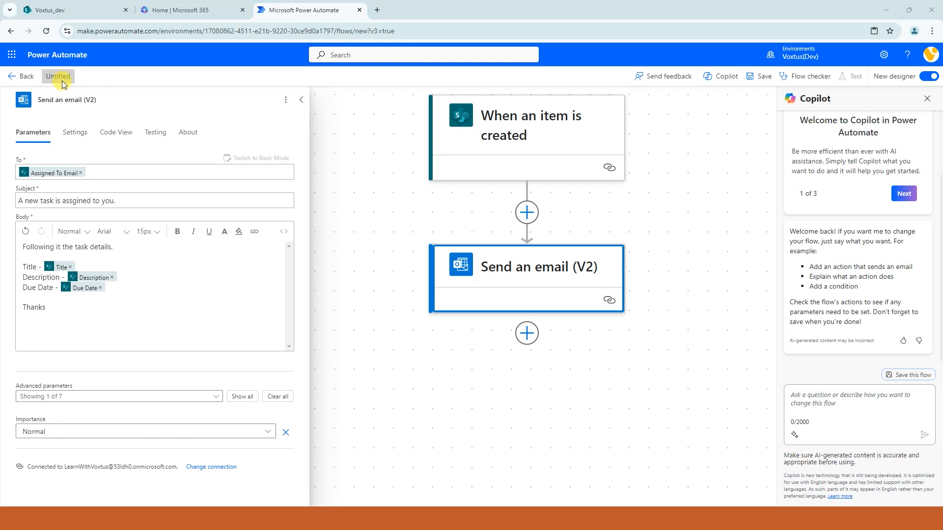
# Name the flow "Task Creation Notification Flow" and save it
pyautogui.click(62, 77)
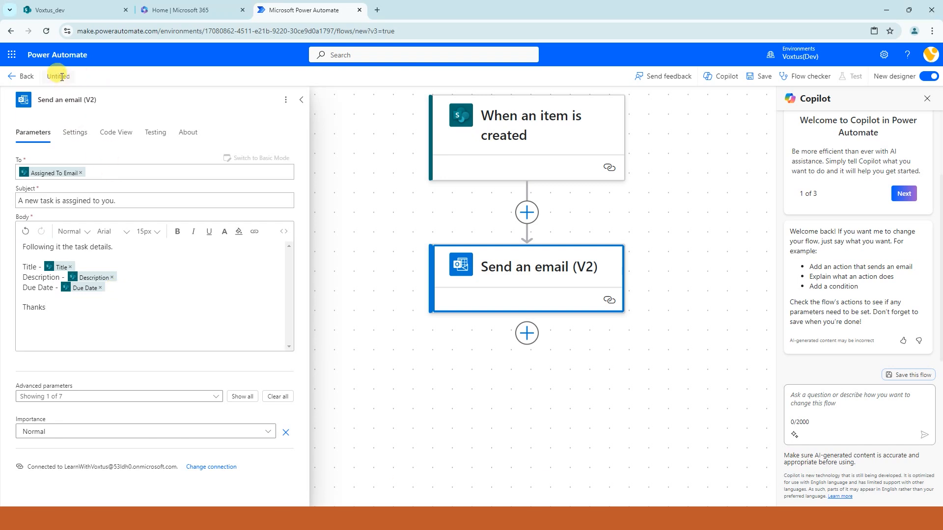
pyautogui.write('Task Creation Notification Flow')
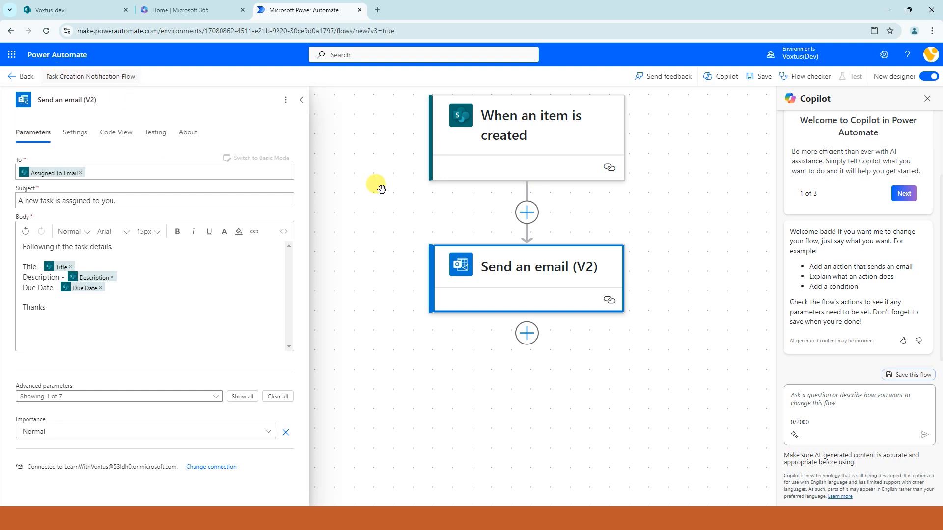
pyautogui.click(348, 190)
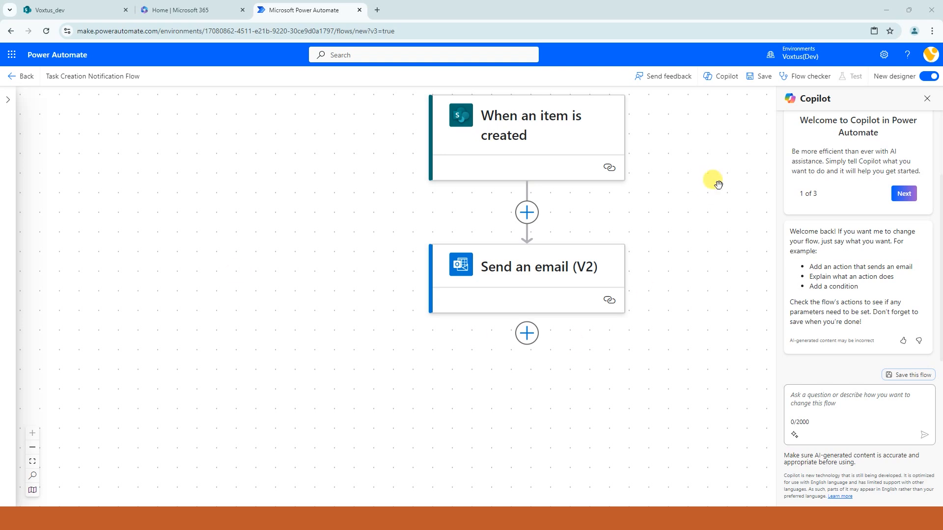
pyautogui.click(761, 79)
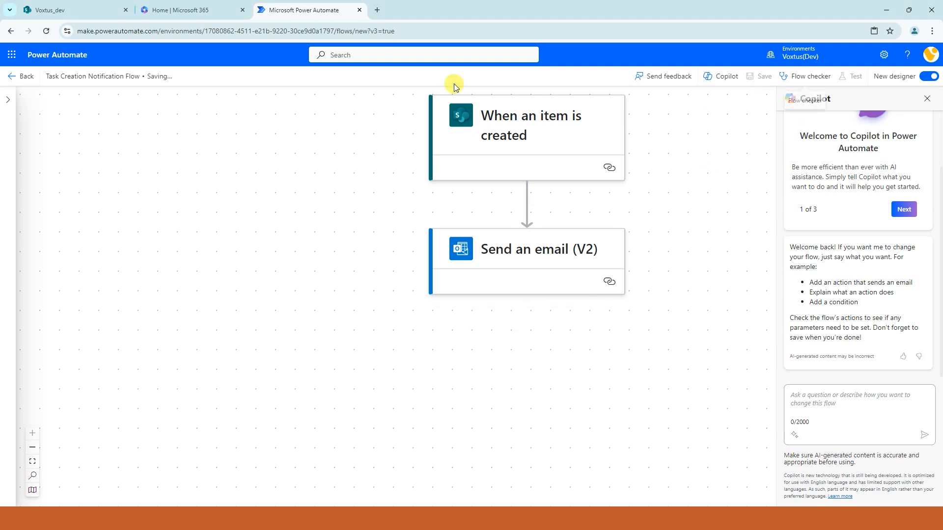
# Switch to the SharePoint Project Tasks list and start a new item titled "Develop API"
pyautogui.click(63, 8)
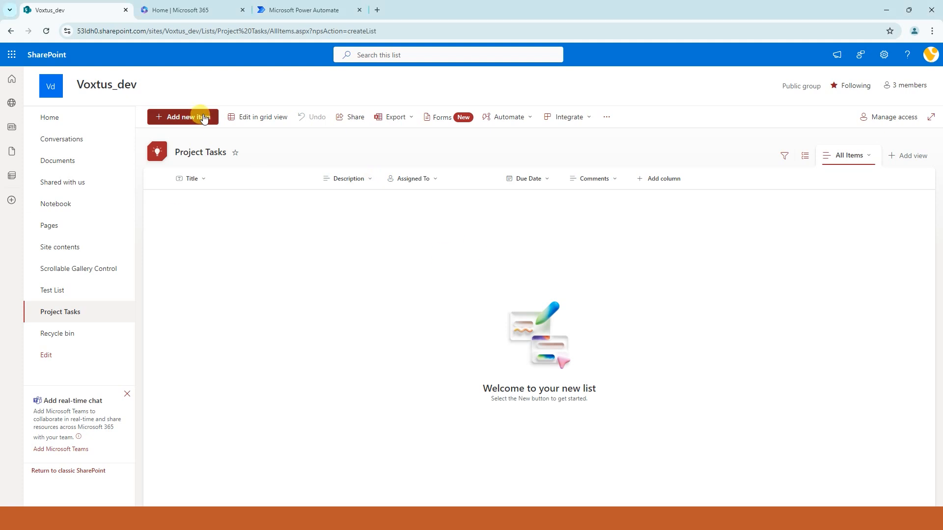
pyautogui.click(170, 118)
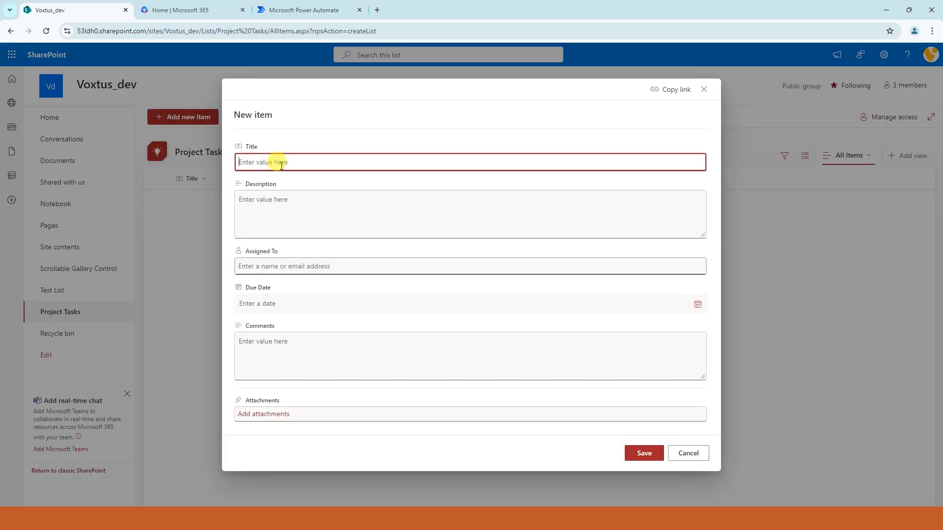
pyautogui.write('Develop API')
pyautogui.press('Tab')
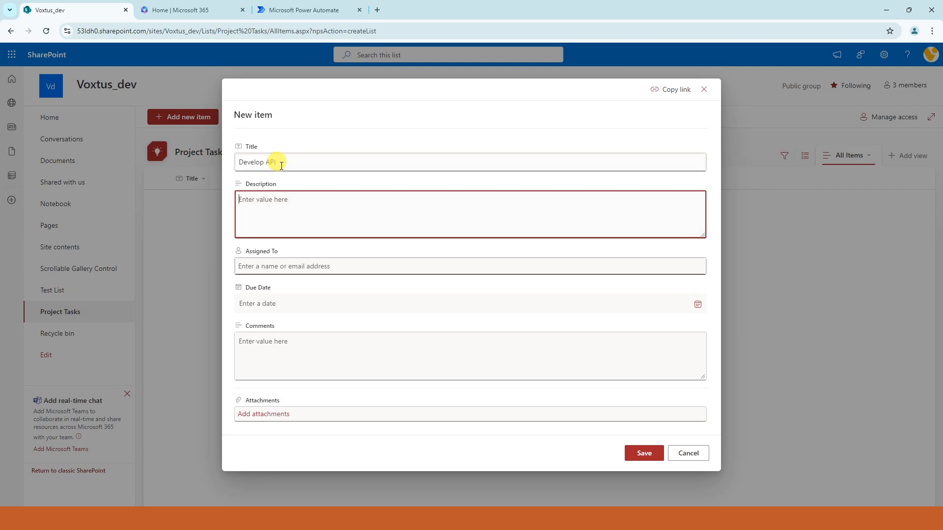
# Describe the new task as "Develop a restful API for the mobile application."
pyautogui.write('De')
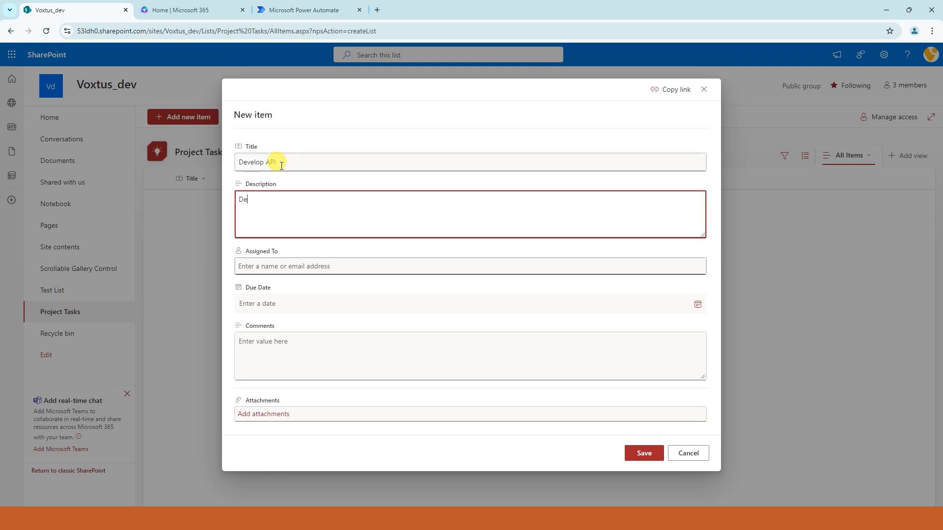
pyautogui.write('velop a restufull')
pyautogui.press('BackSpace')
pyautogui.press('BackSpace')
pyautogui.rightClick(287, 201)
pyautogui.press('Escape')
pyautogui.write('restful ')
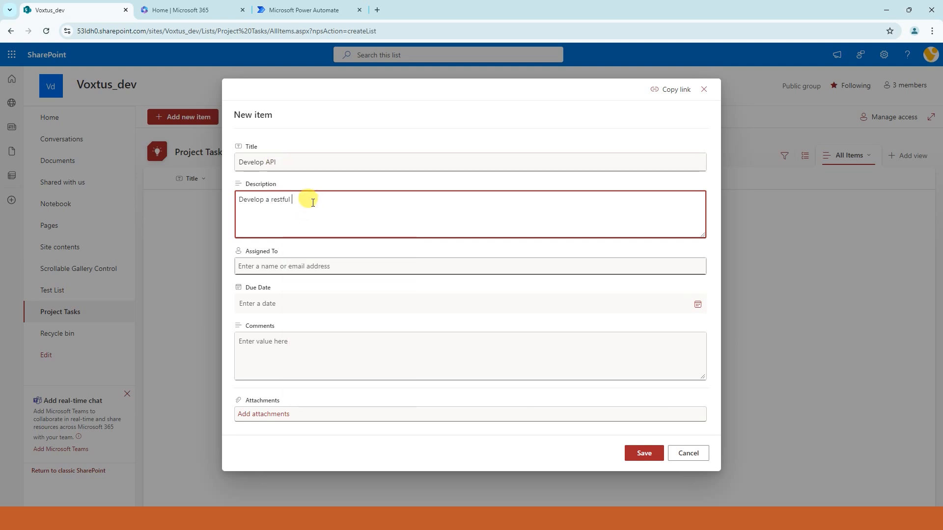
pyautogui.write('API for the ')
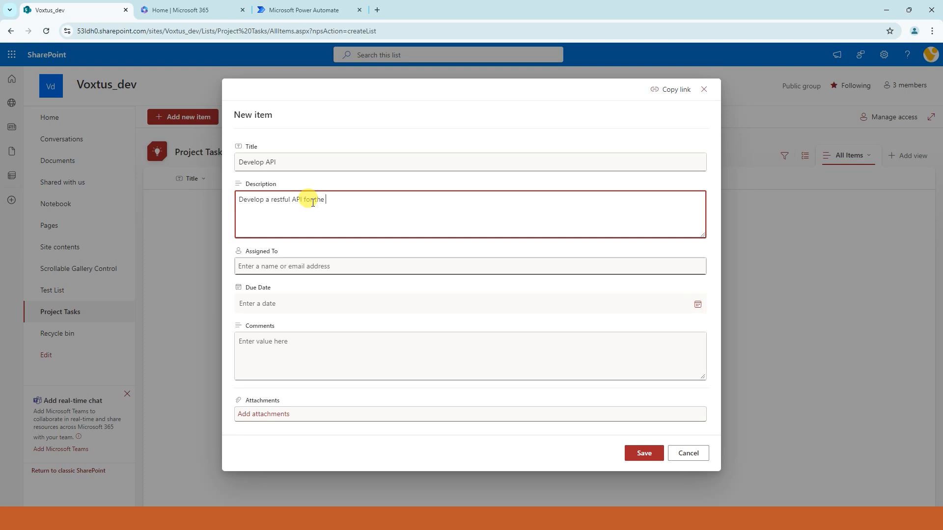
pyautogui.write('mobile application.')
# Assign the new task to the Voxtus pvt.ltd account
pyautogui.click(324, 265)
pyautogui.write('voxtus')
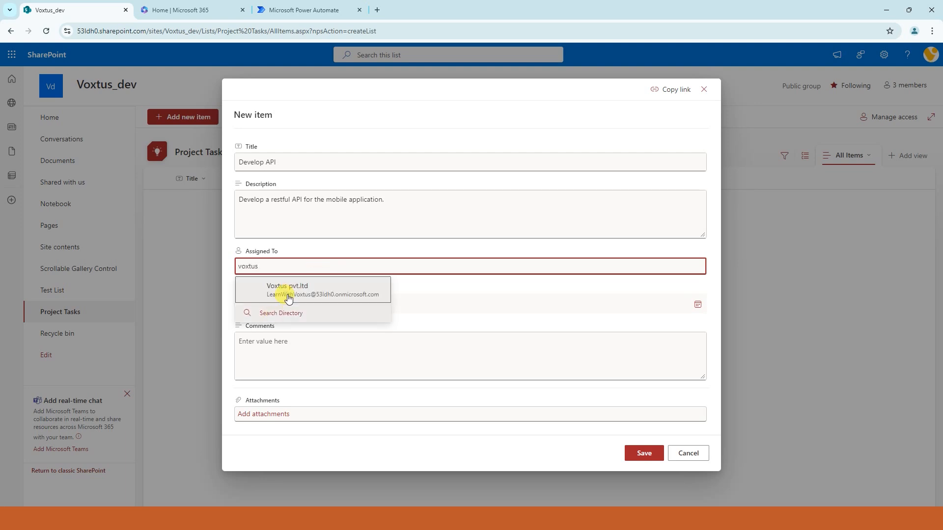
pyautogui.click(276, 290)
# Set the task's due date to 8/31/2024 and save the item to the Project Tasks list
pyautogui.click(253, 303)
pyautogui.click(697, 307)
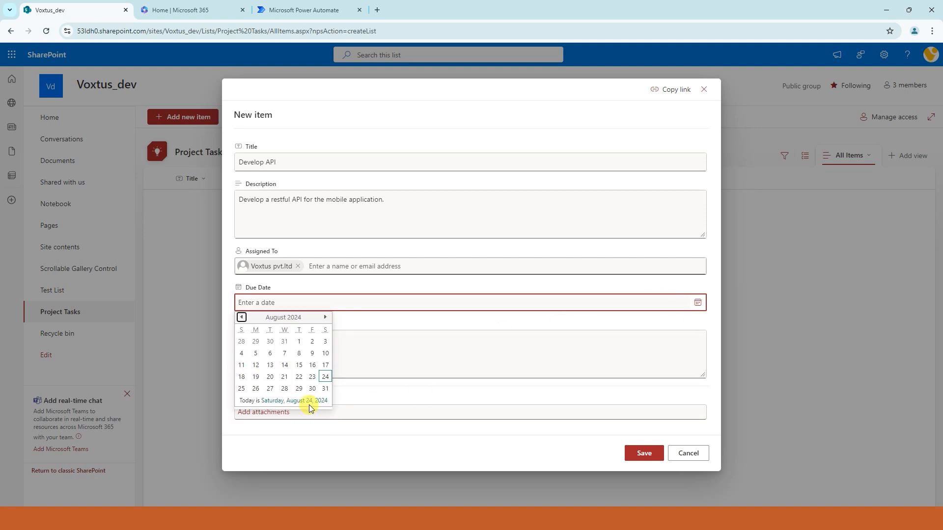
pyautogui.click(321, 388)
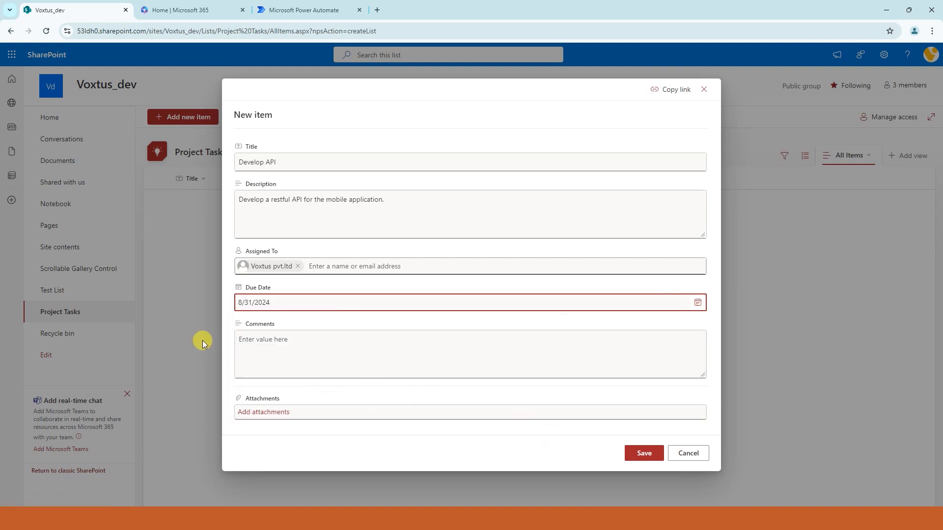
pyautogui.click(641, 456)
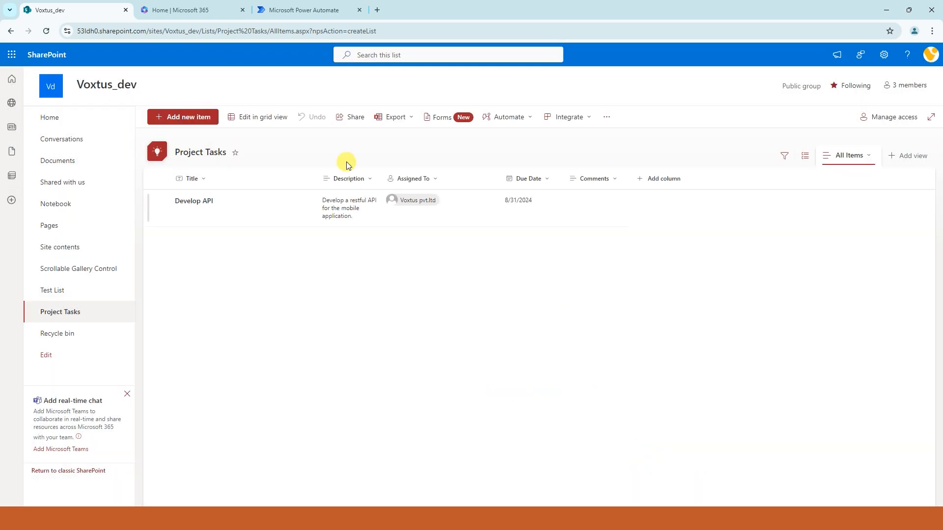
# Switch to Microsoft 365 and open the Outlook mailbox from its app launcher
pyautogui.click(309, 9)
pyautogui.click(182, 5)
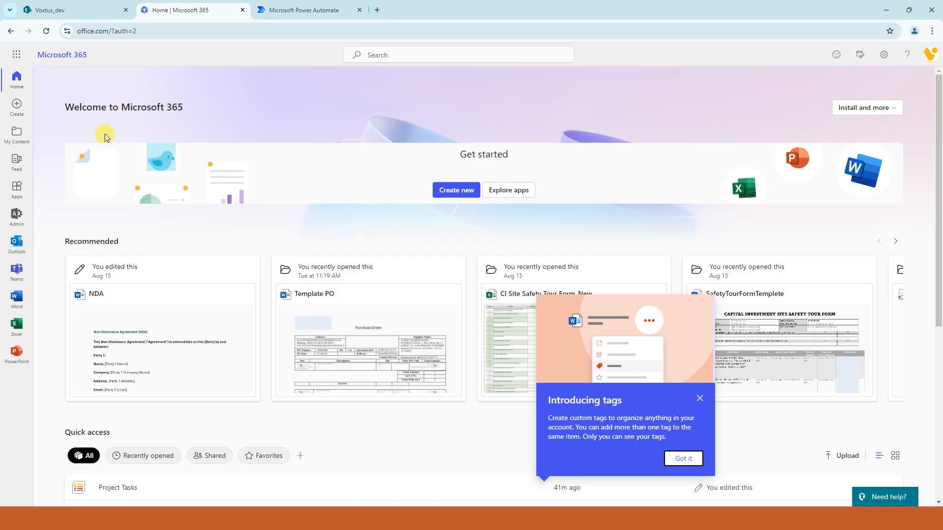
pyautogui.click(16, 55)
pyautogui.click(79, 116)
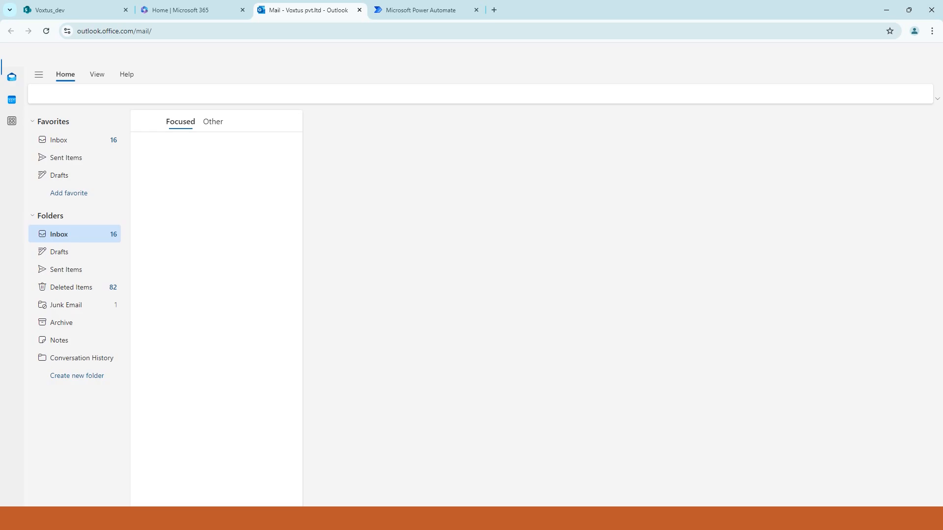
# Reload the Outlook mailbox and check the Inbox for the task notification email
pyautogui.click(47, 32)
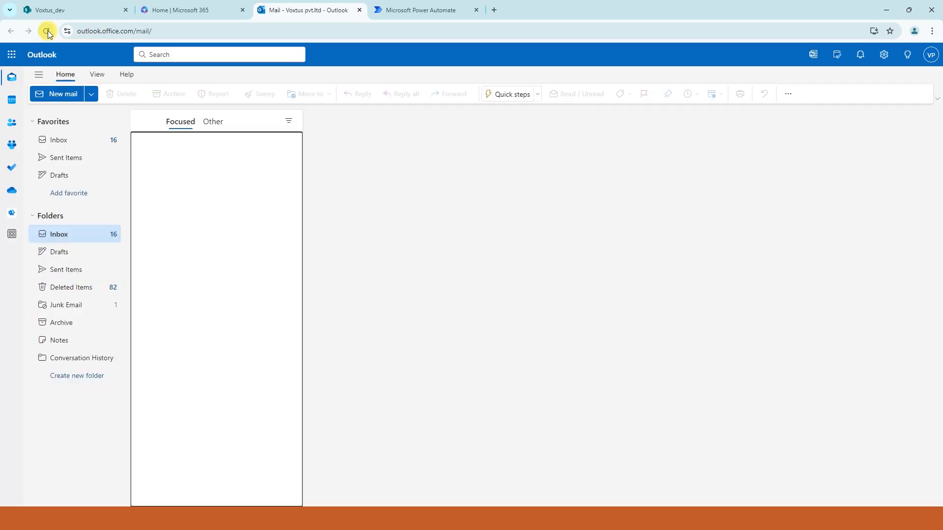
pyautogui.click(47, 32)
pyautogui.click(47, 31)
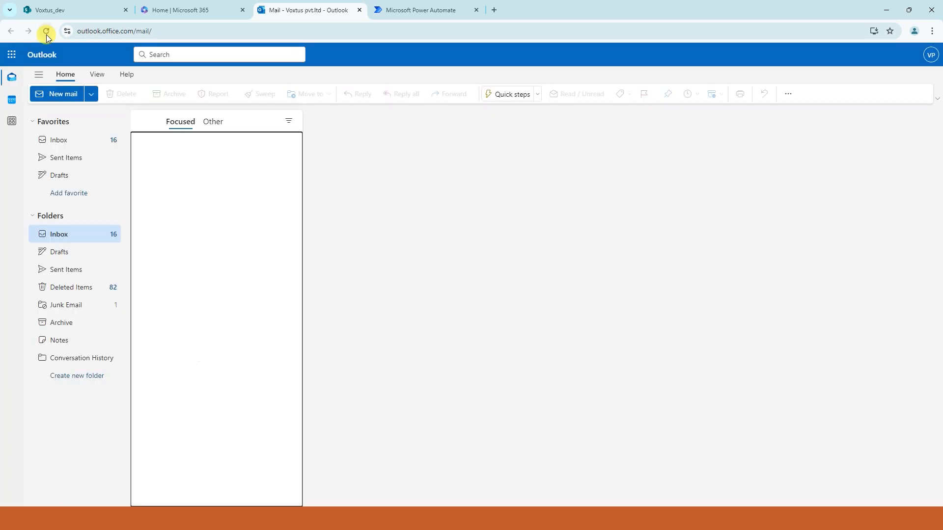
pyautogui.click(46, 34)
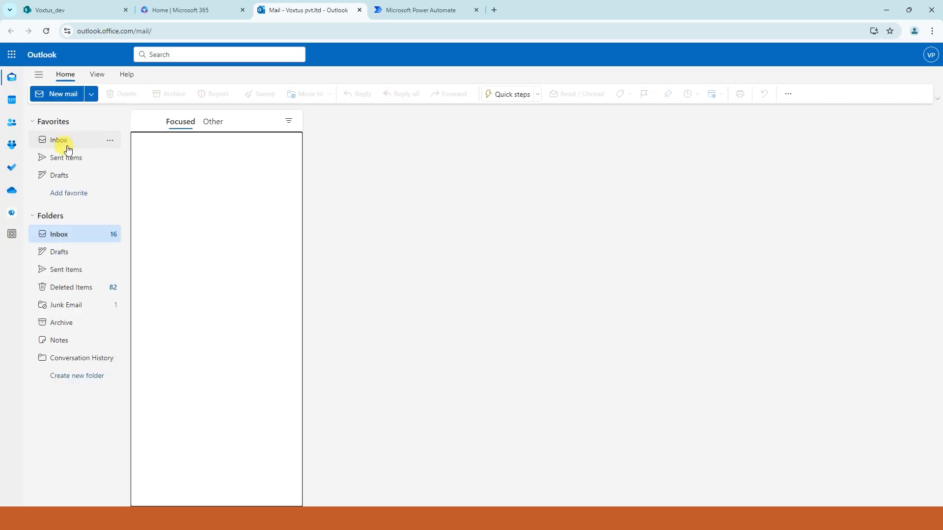
pyautogui.click(67, 137)
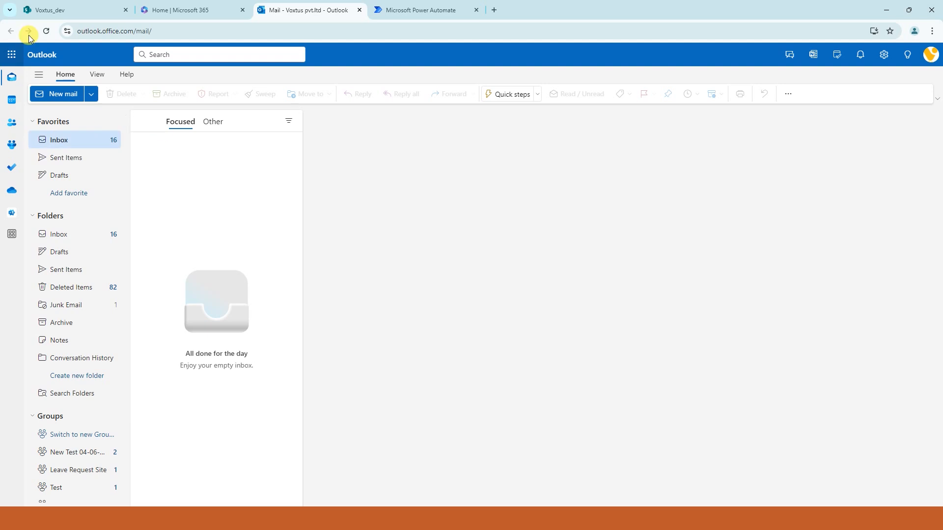
pyautogui.click(43, 34)
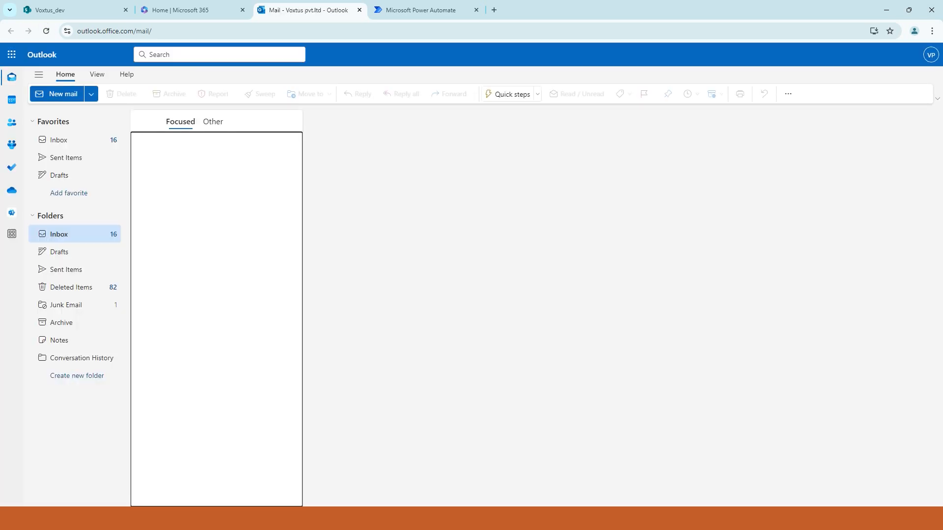
# Switch to Power Automate and open the details page of Task Creation Notification Flow to check its run history
pyautogui.click(400, 4)
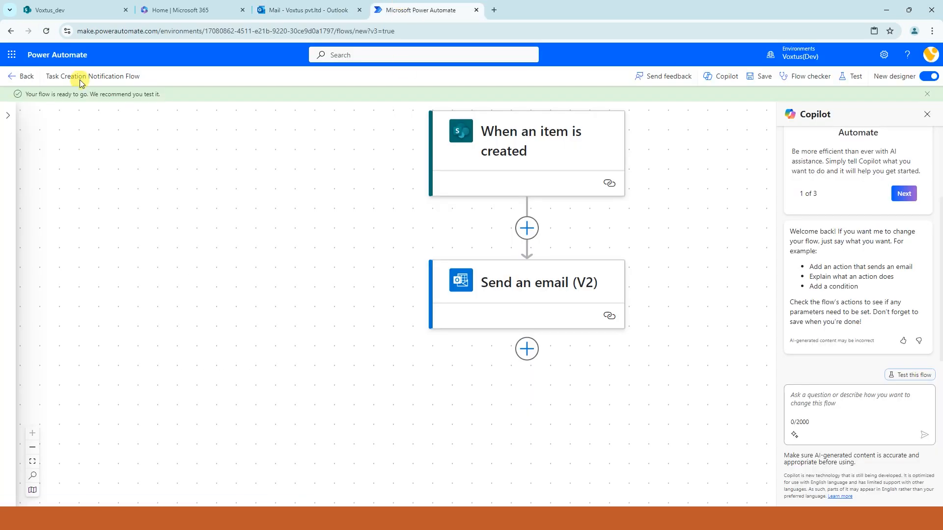
pyautogui.click(7, 80)
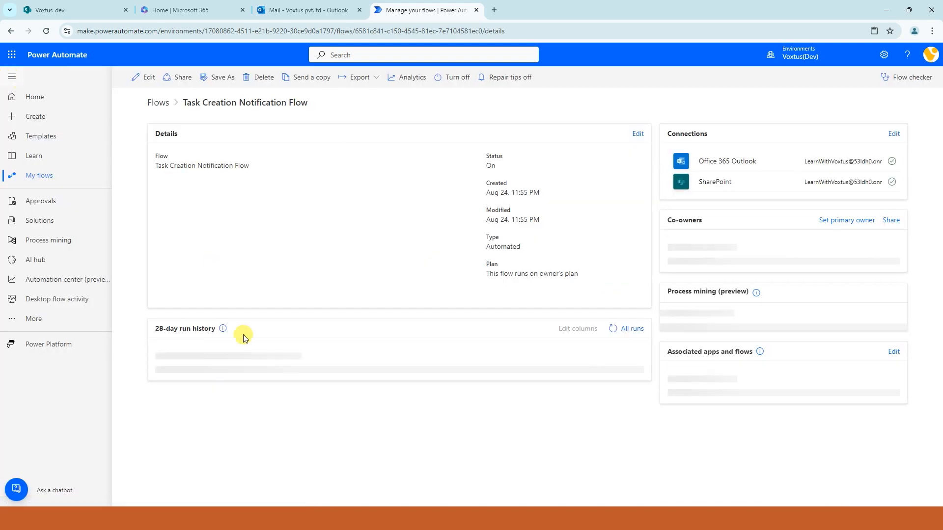
# Return to Outlook, open the "A new task is assgined to you." email and review its title, description, due date and closing lines
pyautogui.click(299, 7)
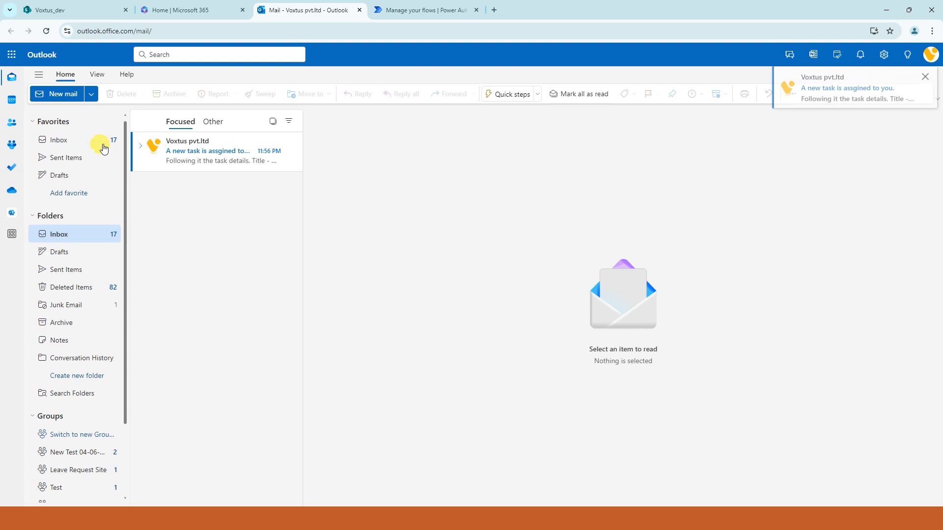
pyautogui.click(189, 155)
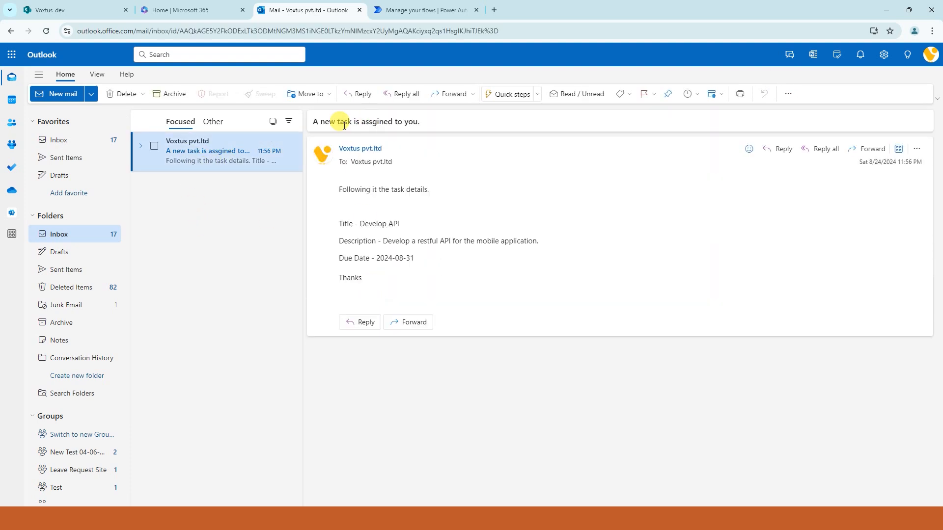
pyautogui.moveTo(429, 190); pyautogui.dragTo(398, 190)
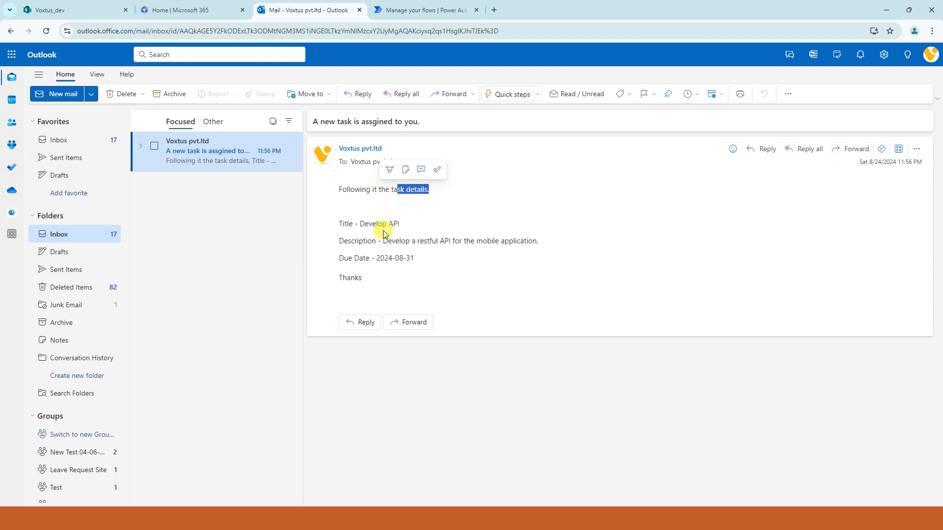
pyautogui.moveTo(339, 224); pyautogui.dragTo(397, 224)
pyautogui.moveTo(338, 241); pyautogui.dragTo(543, 240)
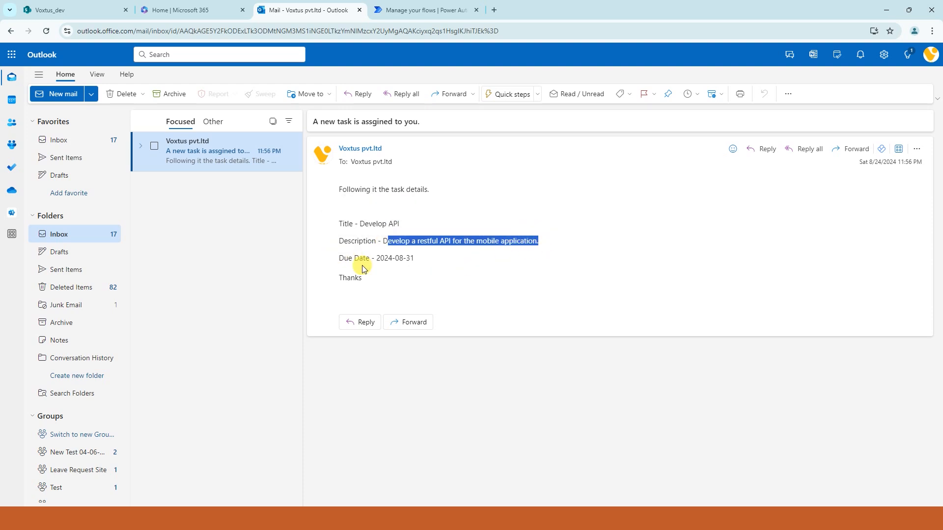
pyautogui.moveTo(376, 258); pyautogui.dragTo(415, 259)
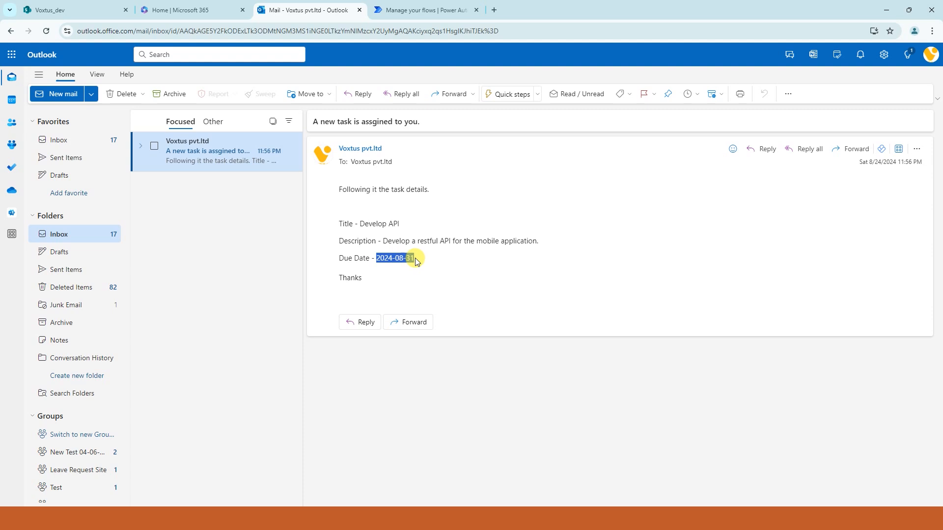
pyautogui.moveTo(342, 279); pyautogui.dragTo(363, 278)
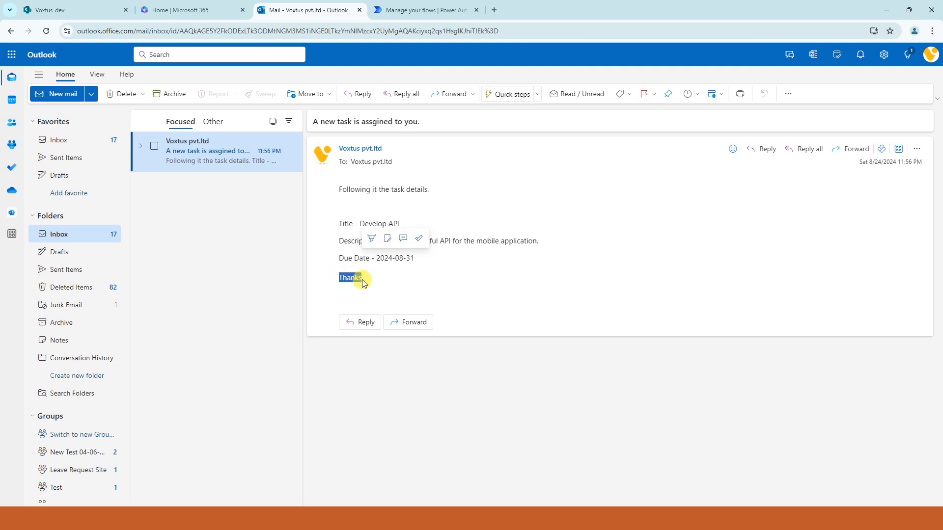